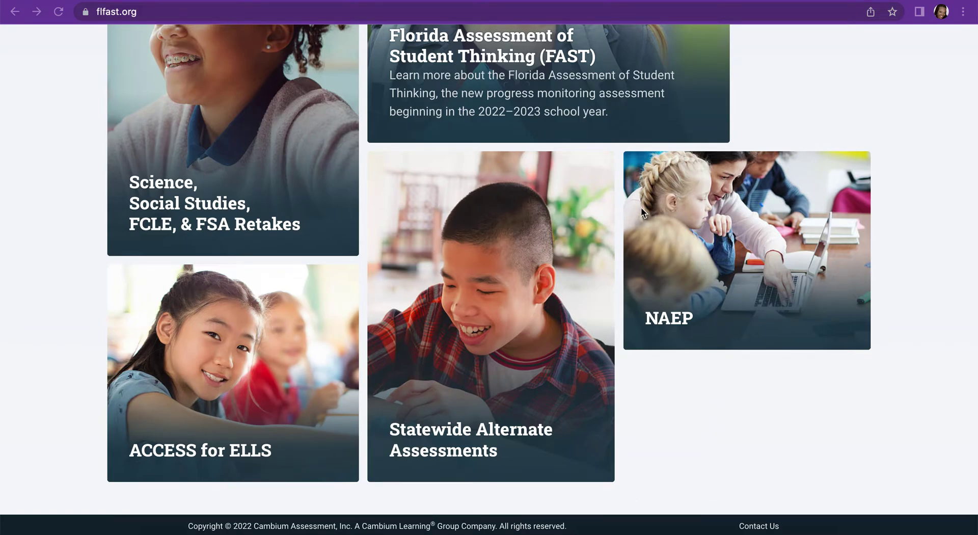
- Go to the FAST portal's Students & Families page and open the sample test for Grades 3–10
left_click(487, 59)
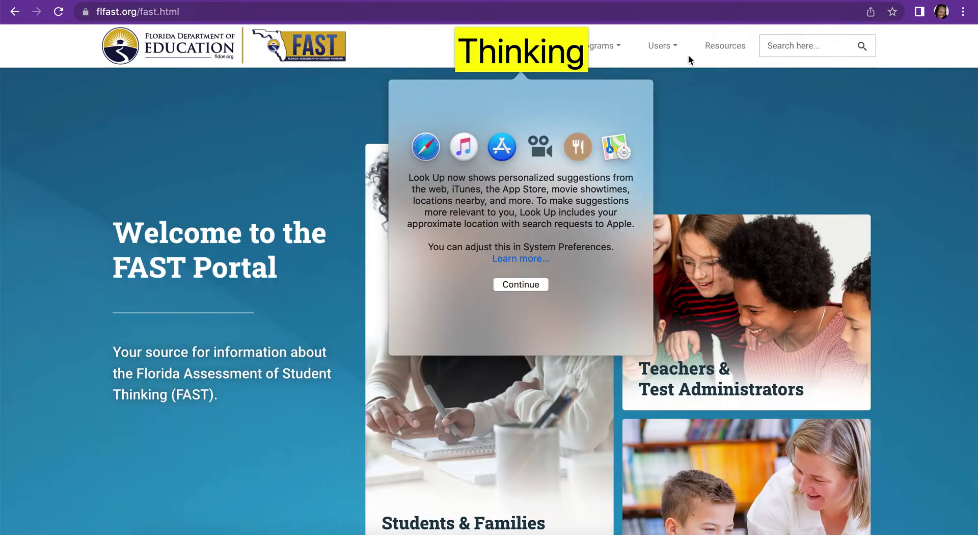
left_click(689, 56)
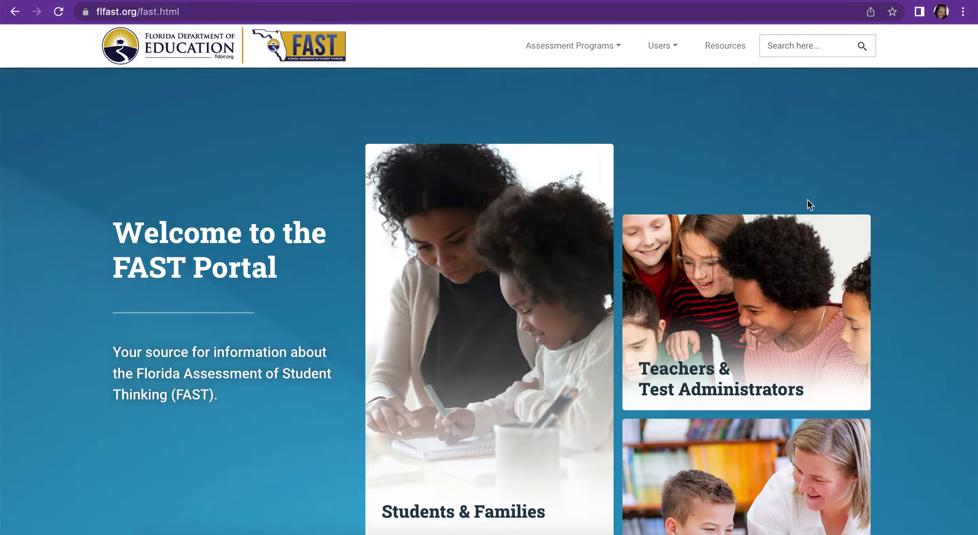
left_click(485, 505)
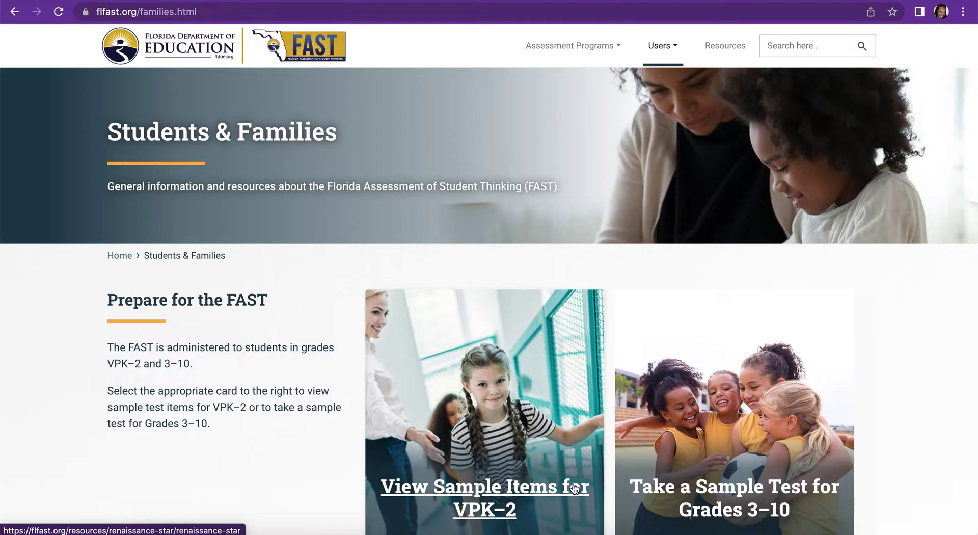
left_click(797, 491)
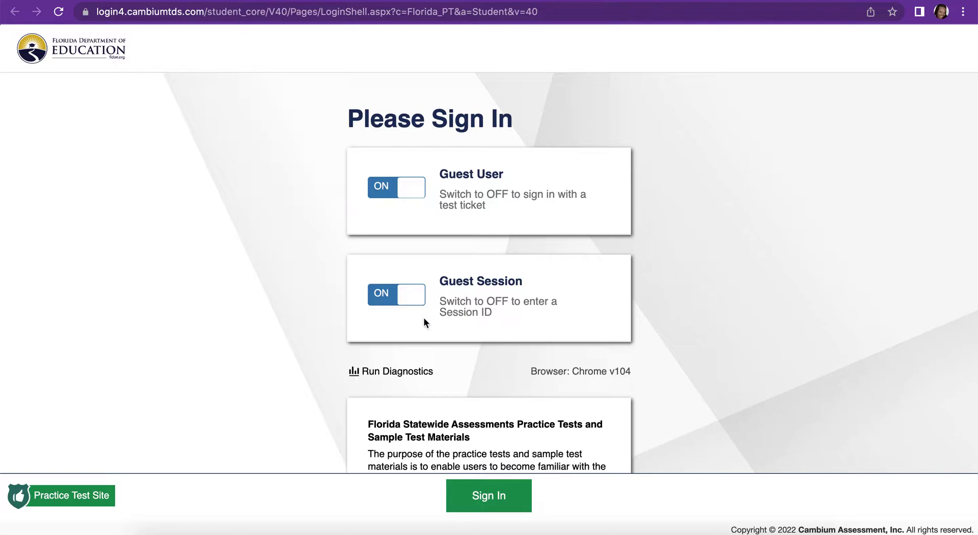
- Sign in as a guest, set the student grade level to 7, and start the Grade 7 FAST ELA Reading Sample Items
left_click(479, 497)
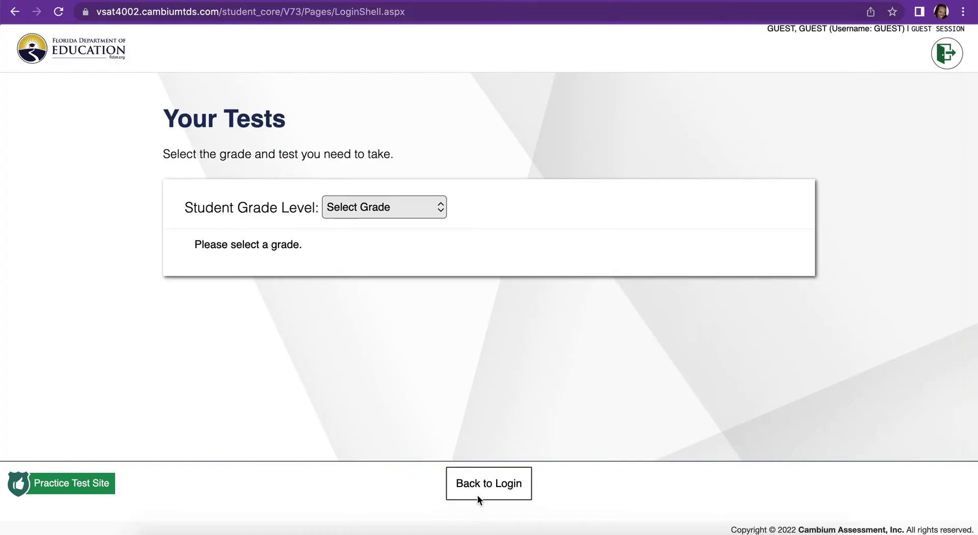
left_click(441, 212)
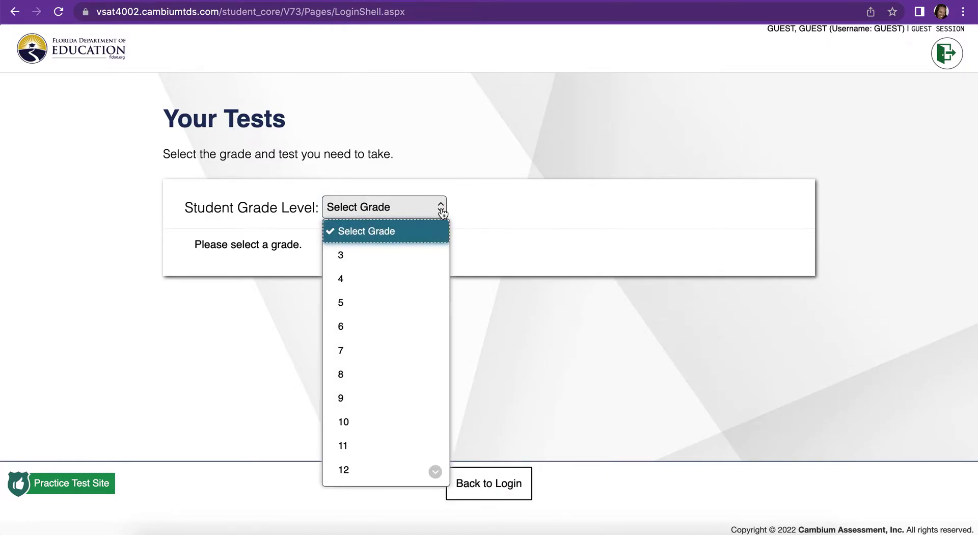
left_click(387, 357)
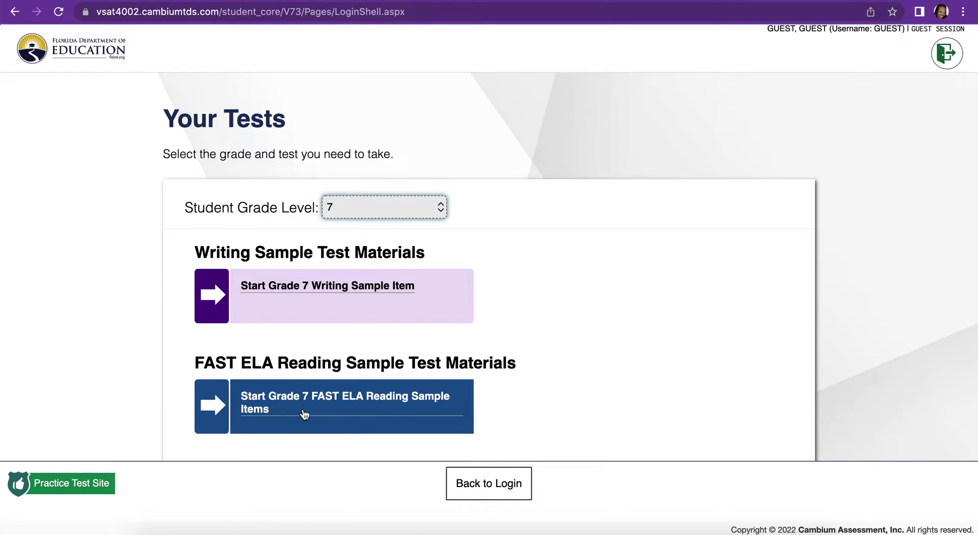
left_click(408, 410)
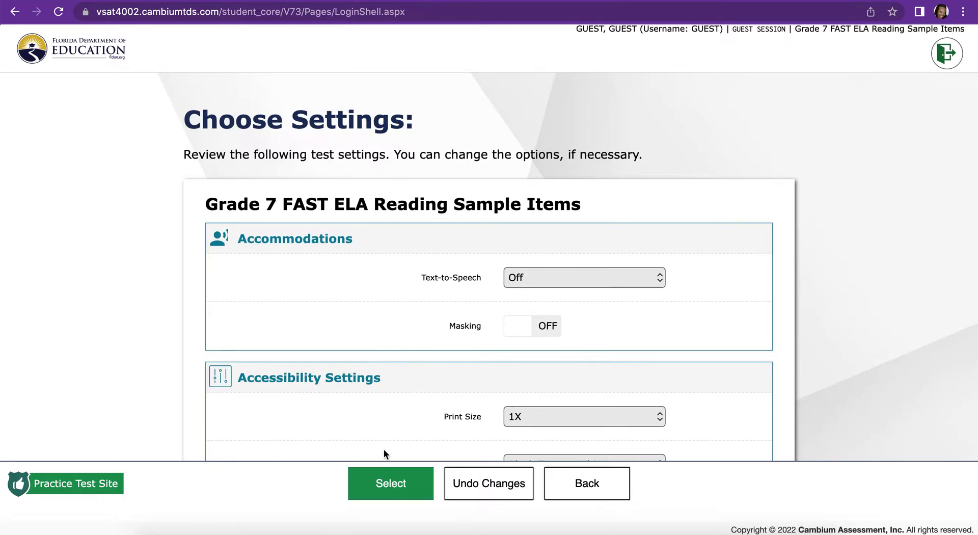
- Accept the default test settings, review the Help Guide, and begin the reading test
left_click(387, 487)
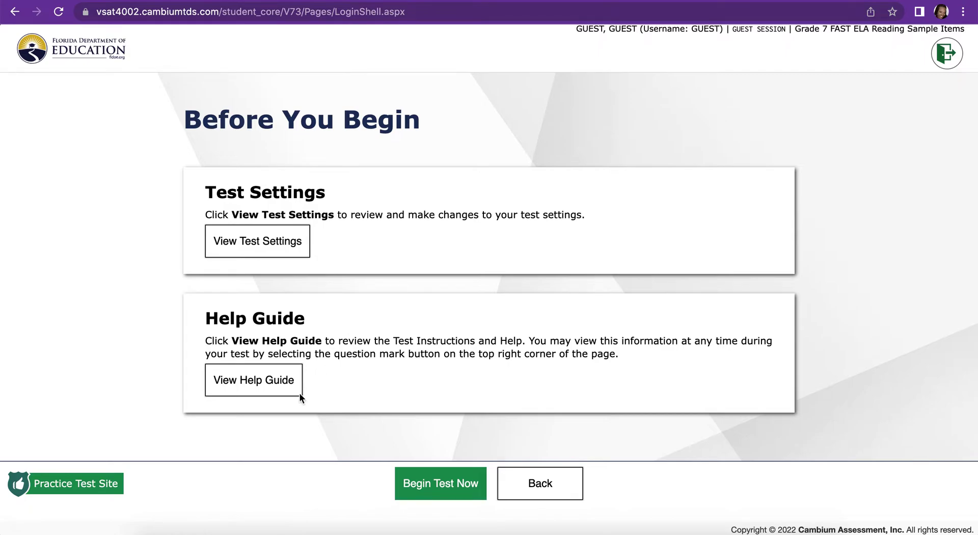
left_click(256, 383)
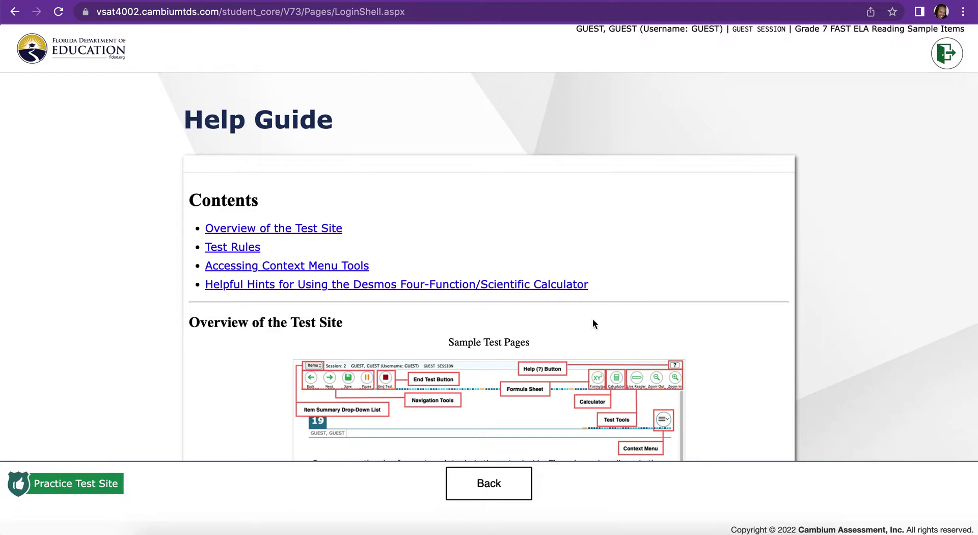
left_click(485, 488)
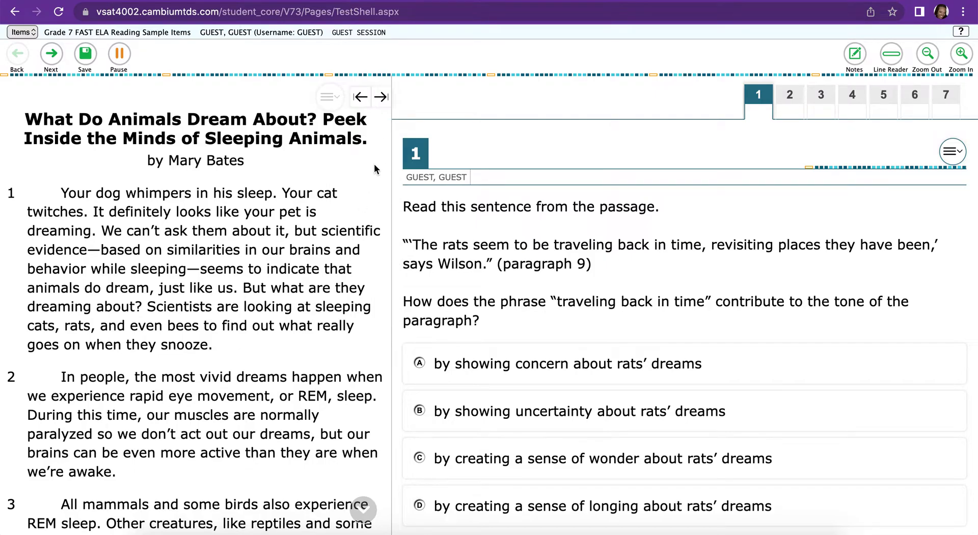
- Browse between questions 1, 2 and 3, finish on question 2, and check the item list for unanswered questions
left_click(364, 513)
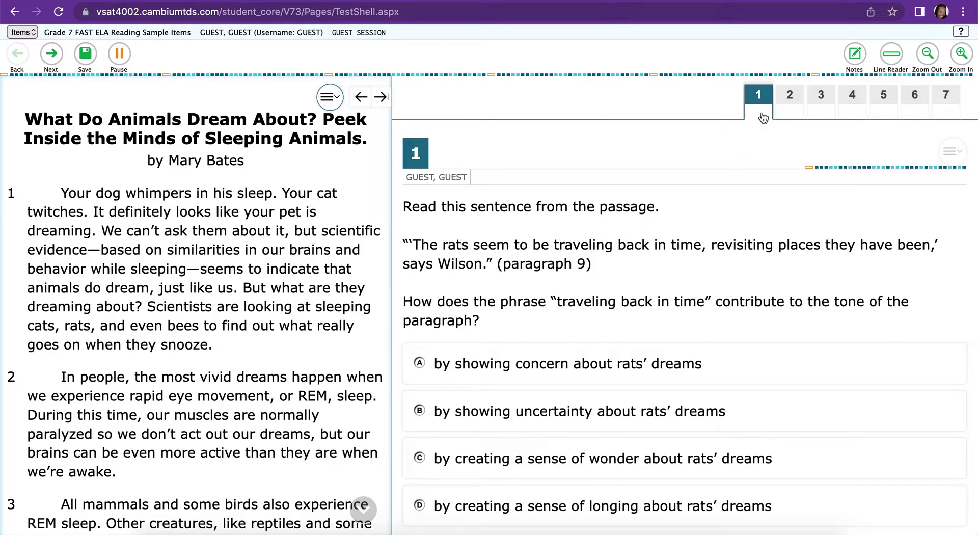
left_click(788, 97)
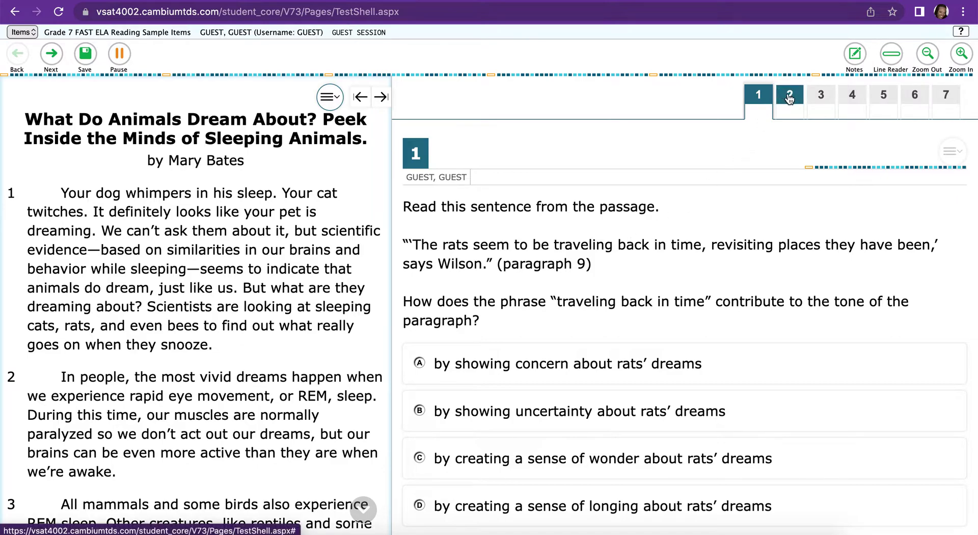
left_click(821, 97)
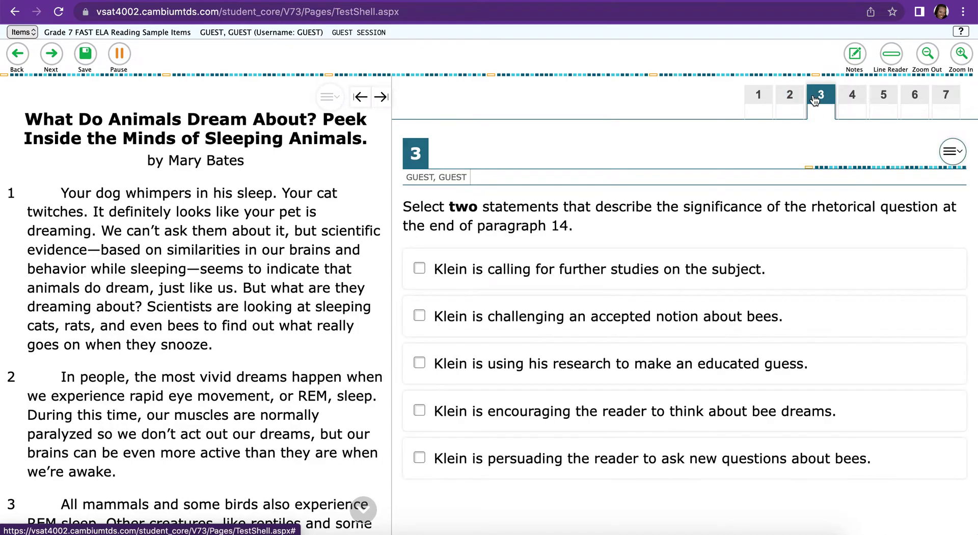
left_click(758, 96)
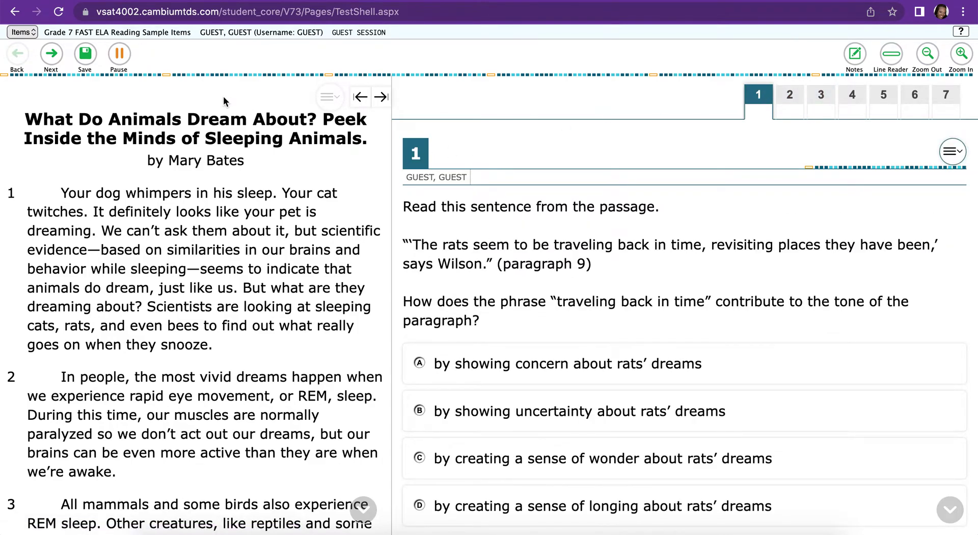
left_click(51, 59)
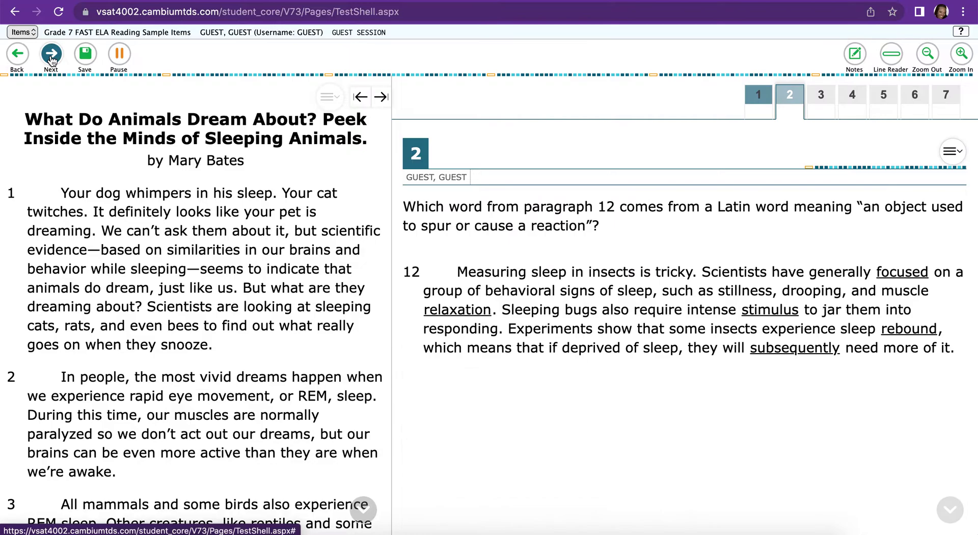
left_click(20, 60)
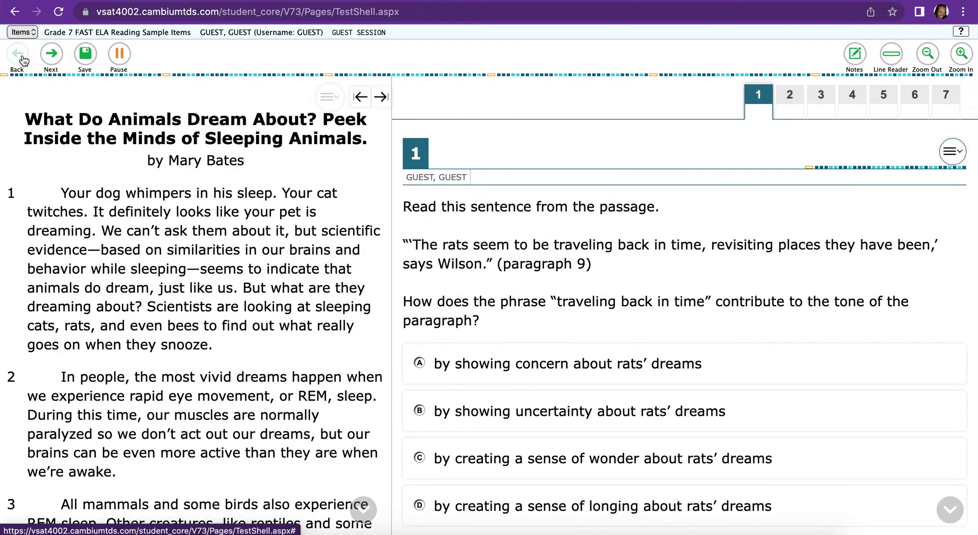
left_click(50, 57)
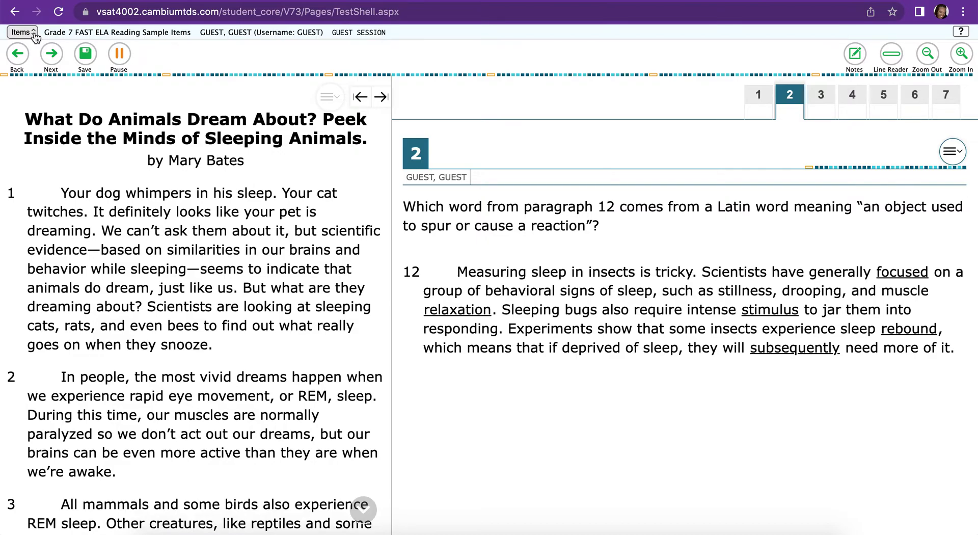
left_click(34, 34)
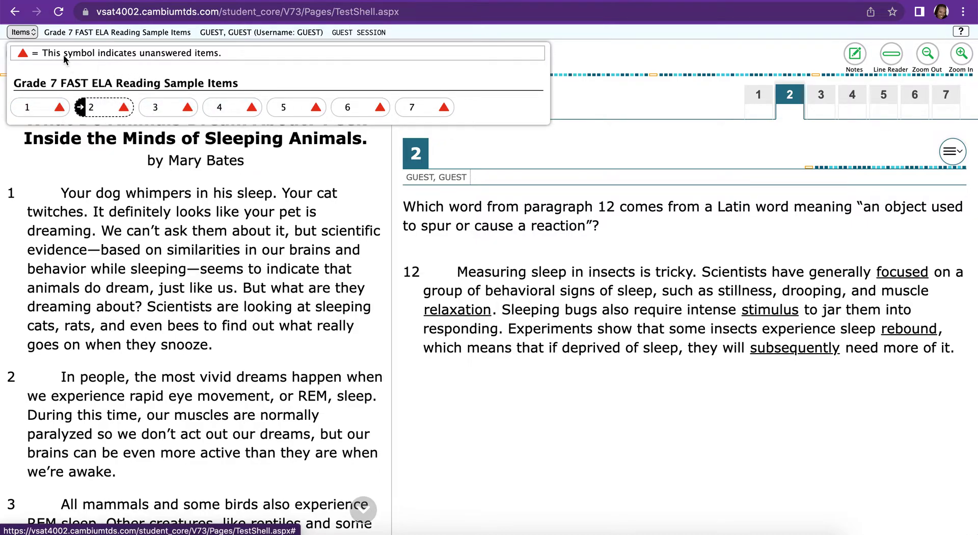
left_click(35, 33)
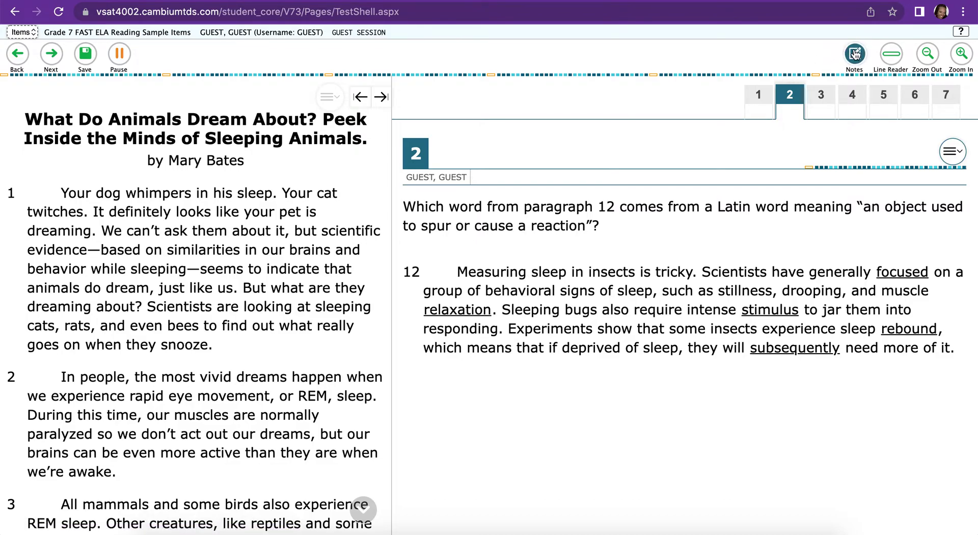
- Write the note "Hello" in the test notepad and save it
left_click(856, 55)
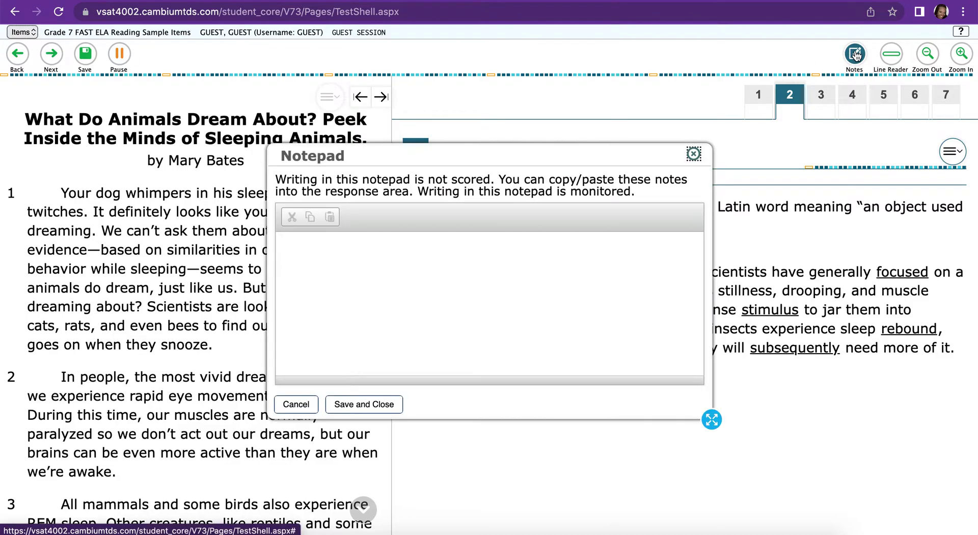
left_click(380, 270)
type("Hello")
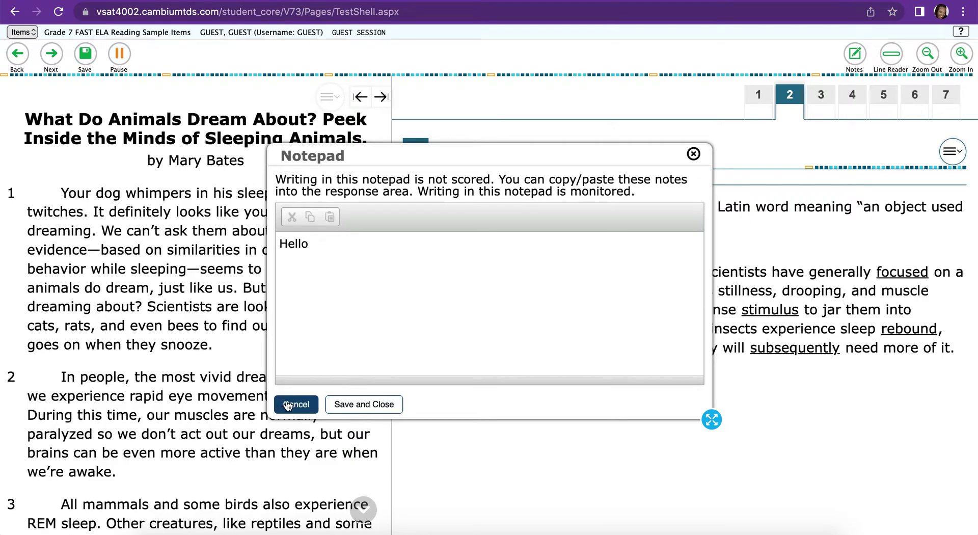
left_click(344, 405)
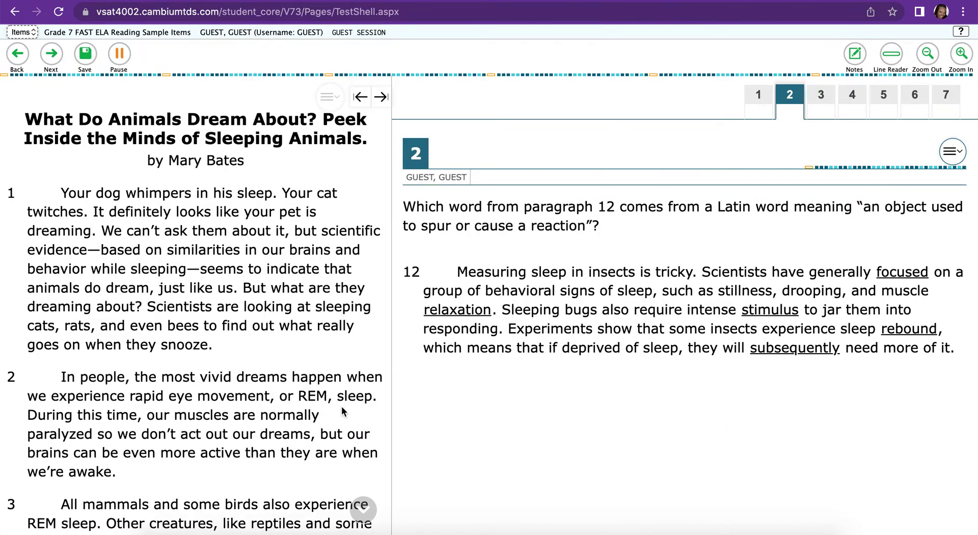
- Reopen the saved note, move the notepad window aside, and close it
left_click(855, 54)
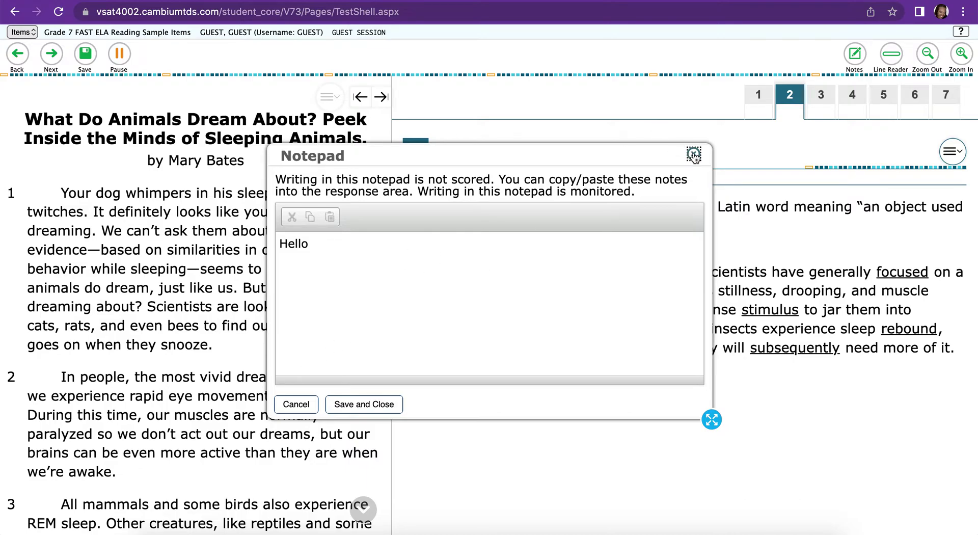
left_click_drag(625, 155, 753, 176)
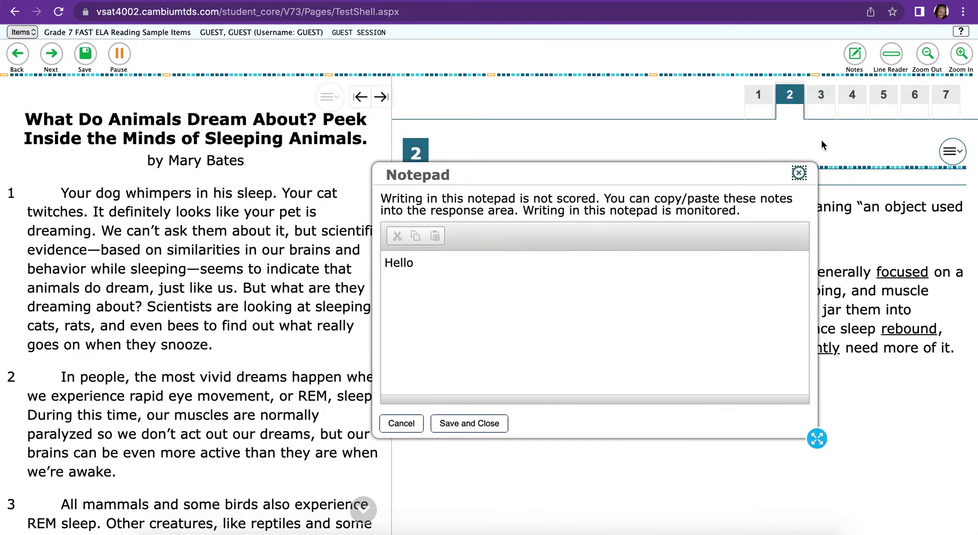
left_click(800, 174)
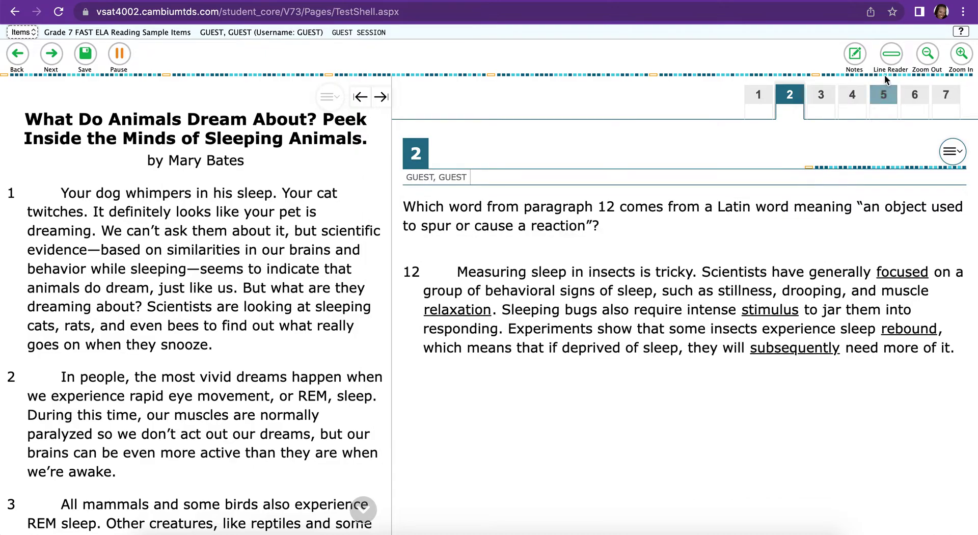
- Use the Line Reader to follow the passage line by line from its title to the end of paragraph 2, and turn it off
left_click(891, 56)
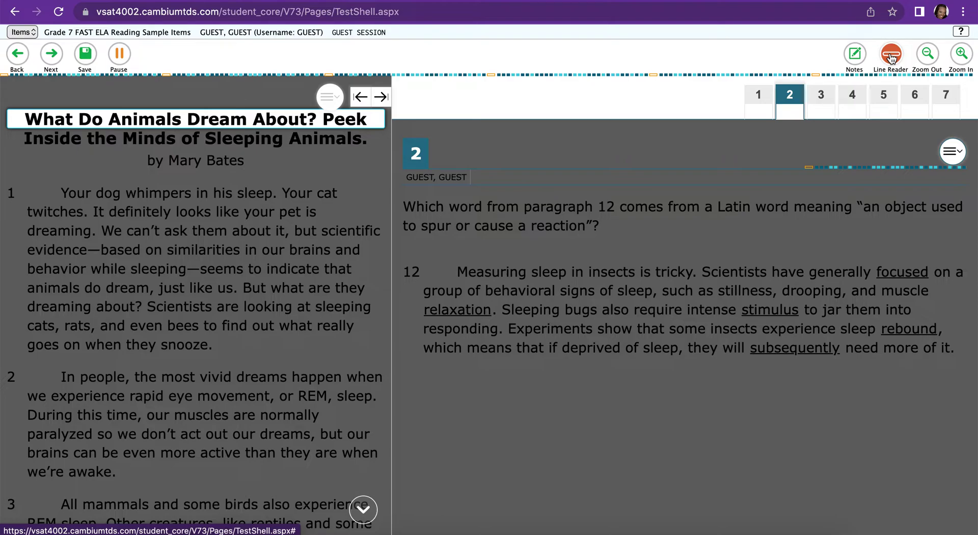
key("Down")
key("Down")
key("Down")
key("Down")
key("Down")
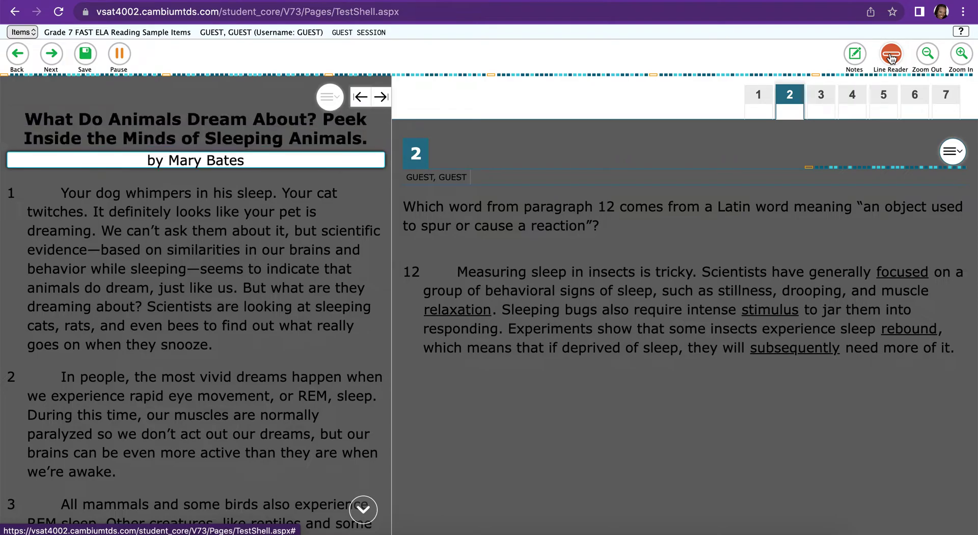
key("Down")
key("Down")
key("Down")
key("Down")
key("Down")
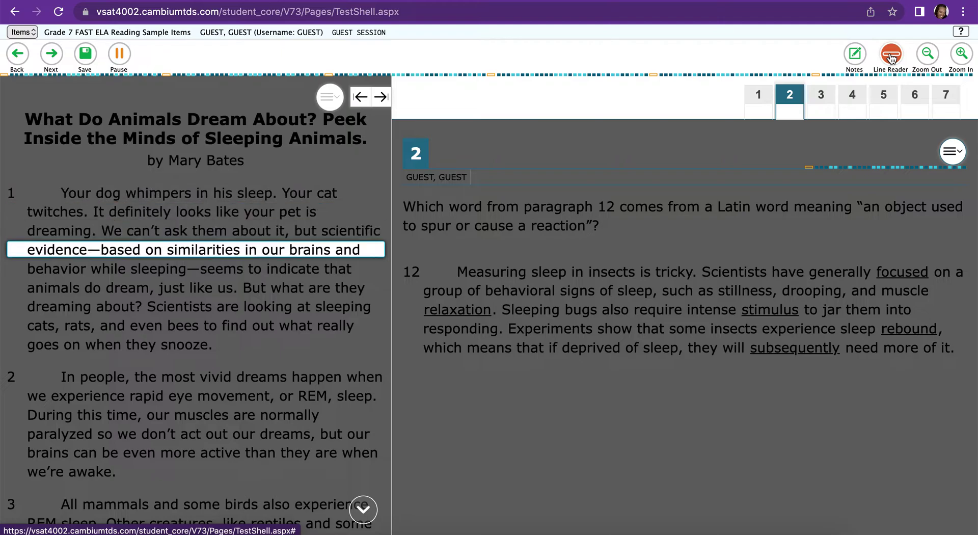
key("Down")
key("Down")
key("Down")
key("Down")
key("Down")
key("Down")
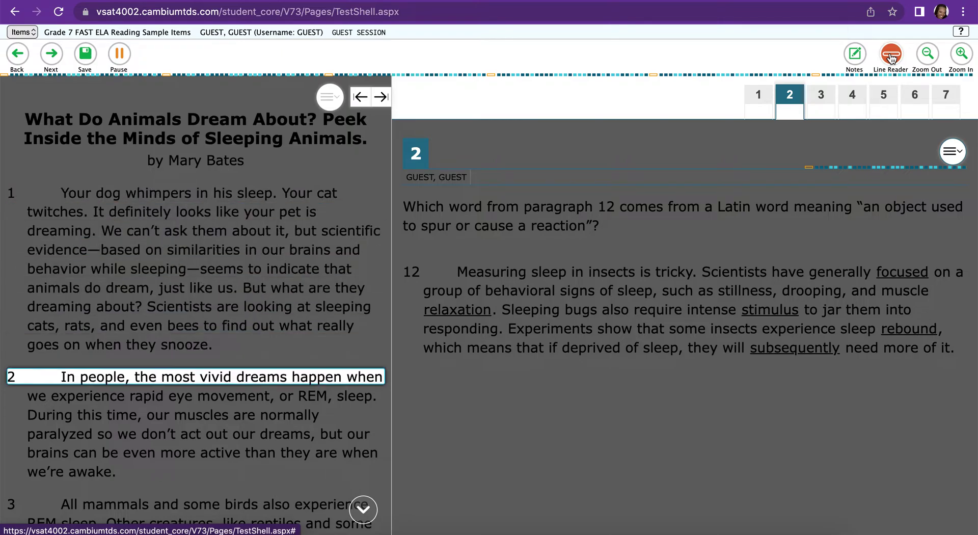
key("Down")
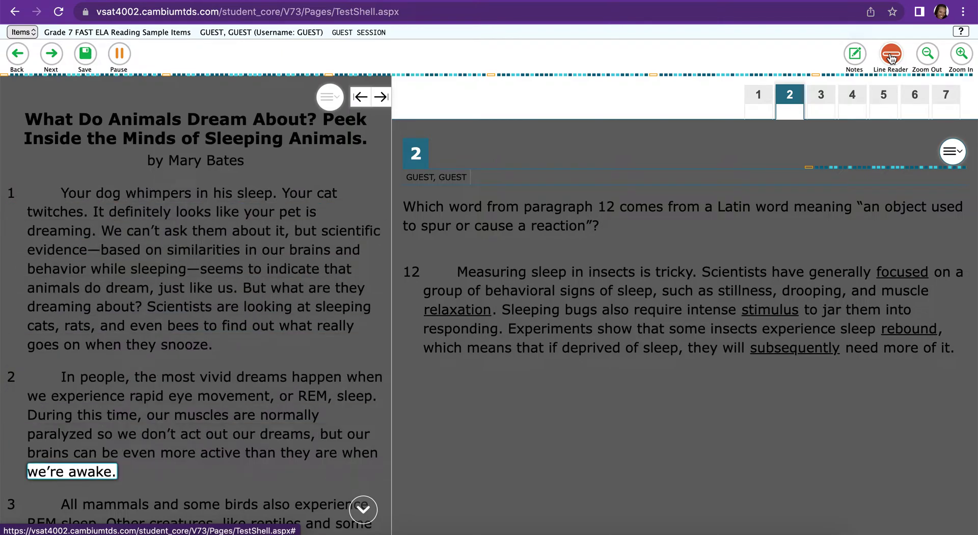
left_click(891, 54)
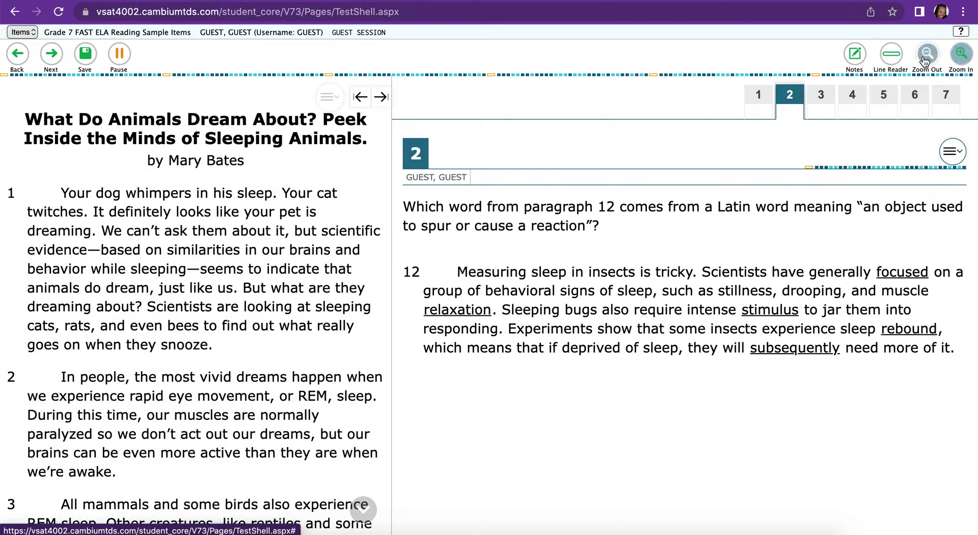
- Zoom the passage and question in by one level, return them to the previous size, and leave the Line Reader off
left_click(954, 58)
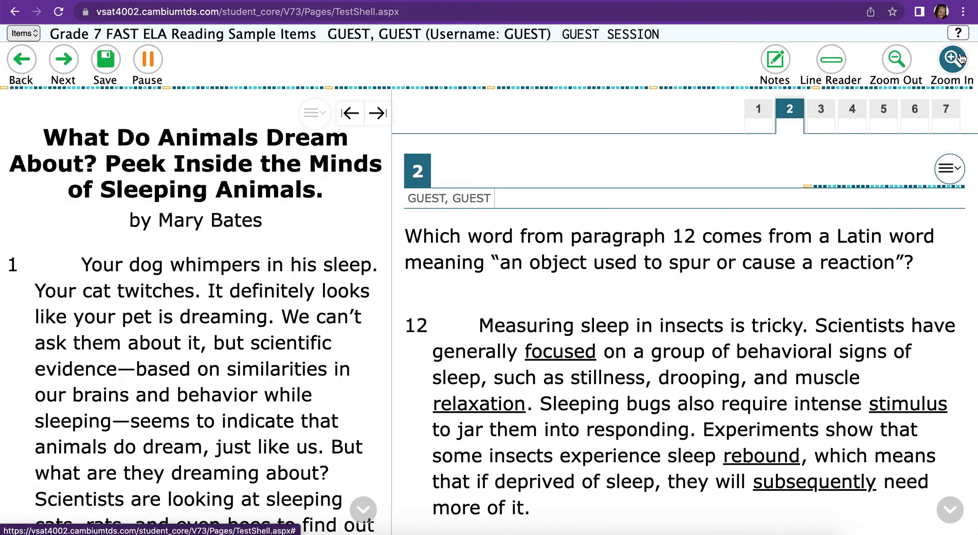
left_click(897, 63)
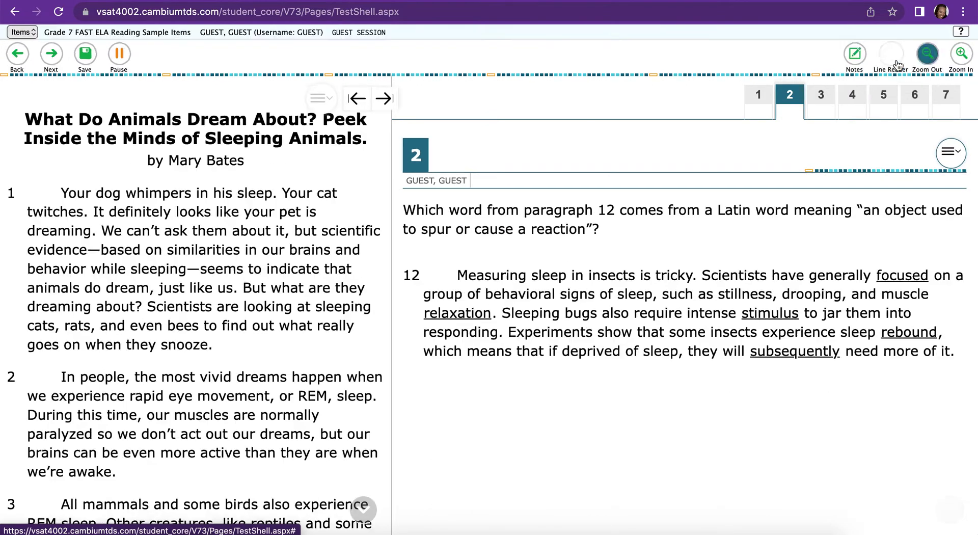
left_click(897, 64)
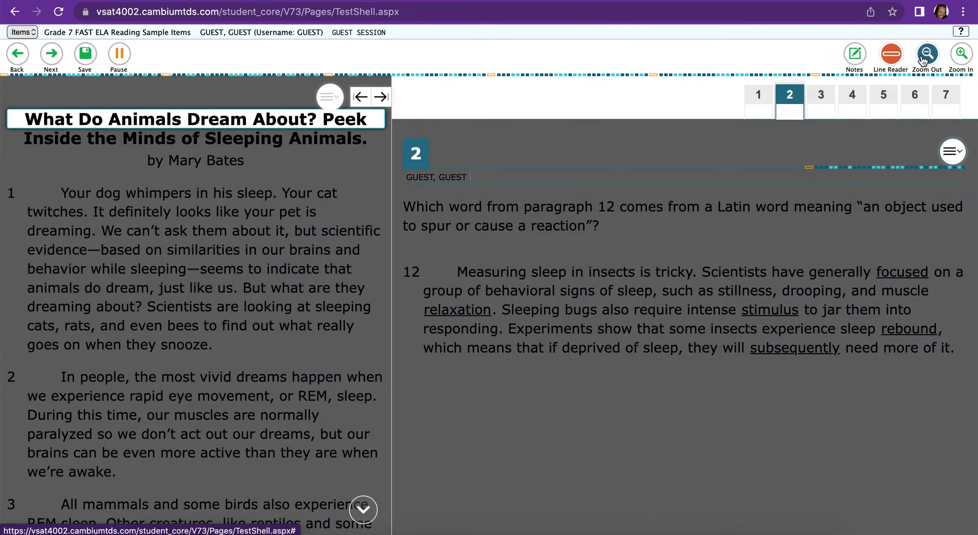
left_click(891, 55)
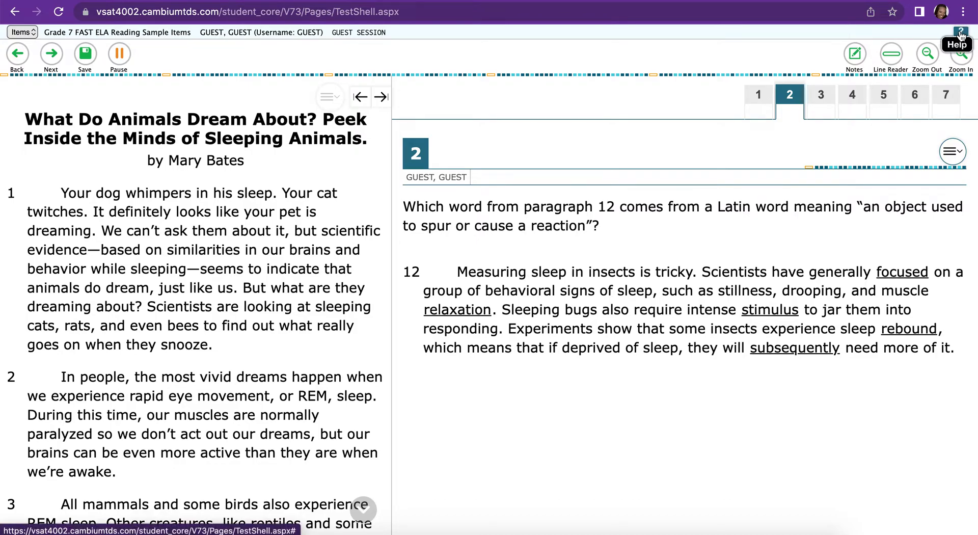
- Open the Help Guide, move its window up over the middle of the page to view the contents list, and close it
left_click(960, 33)
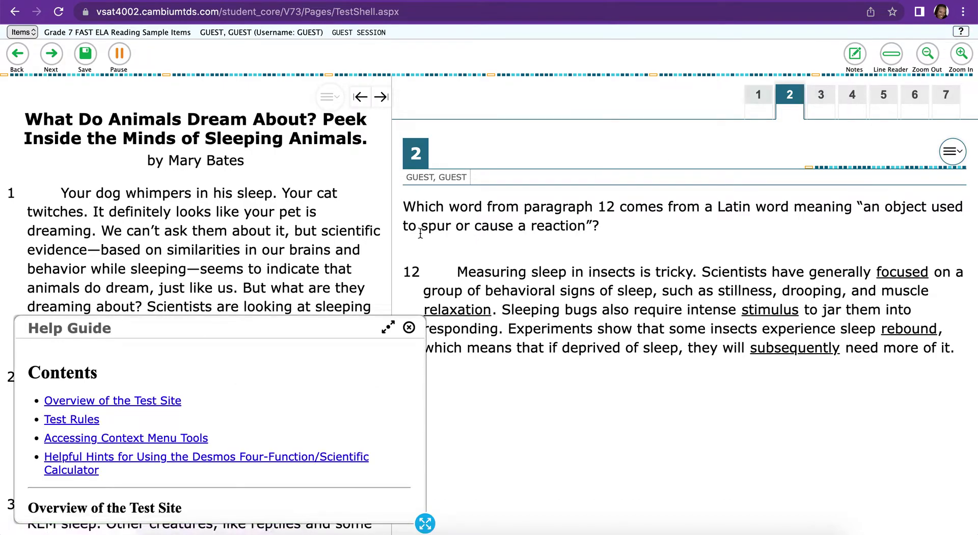
left_click_drag(209, 334, 476, 131)
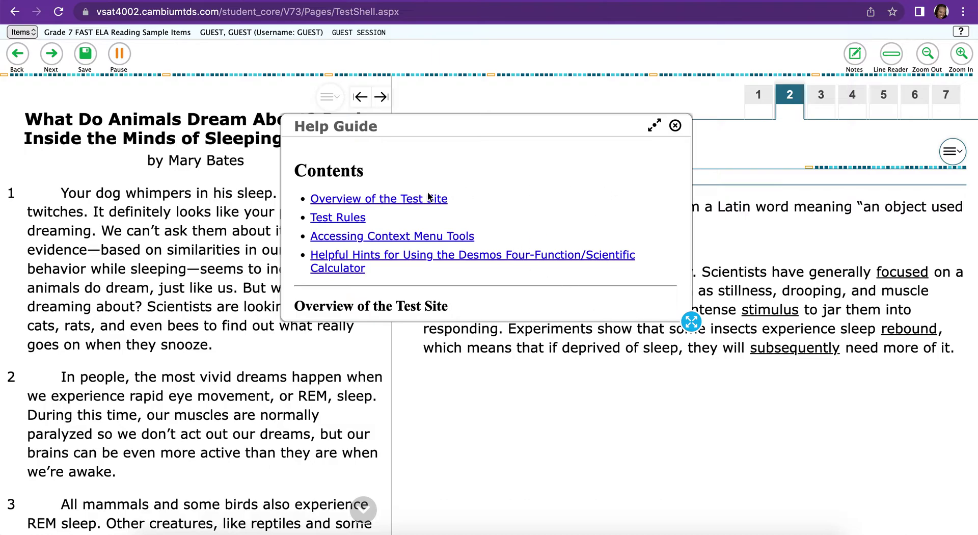
left_click(675, 125)
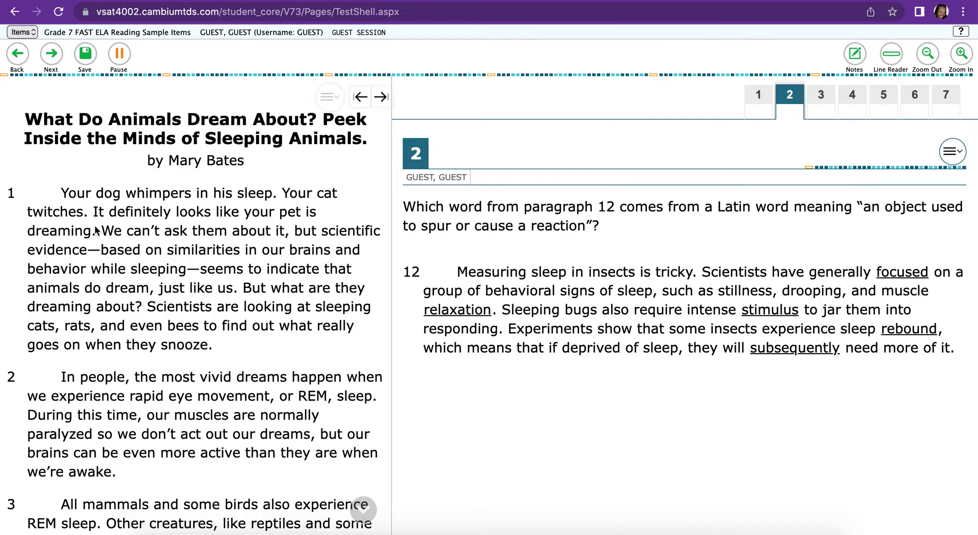
- Highlight the passage text from "We can't ask them about it" to "seems to in" in paragraph 1 in orange
left_click_drag(102, 232, 281, 268)
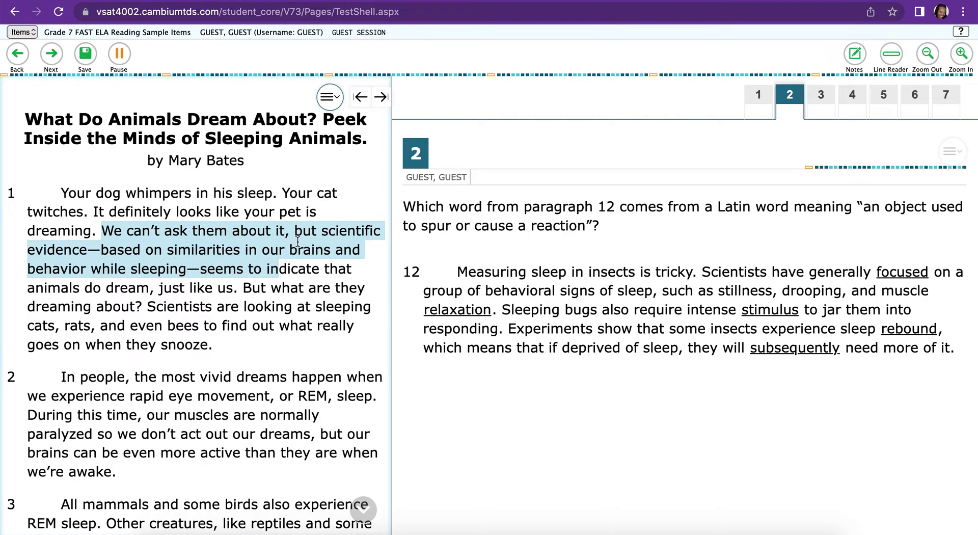
left_click(328, 104)
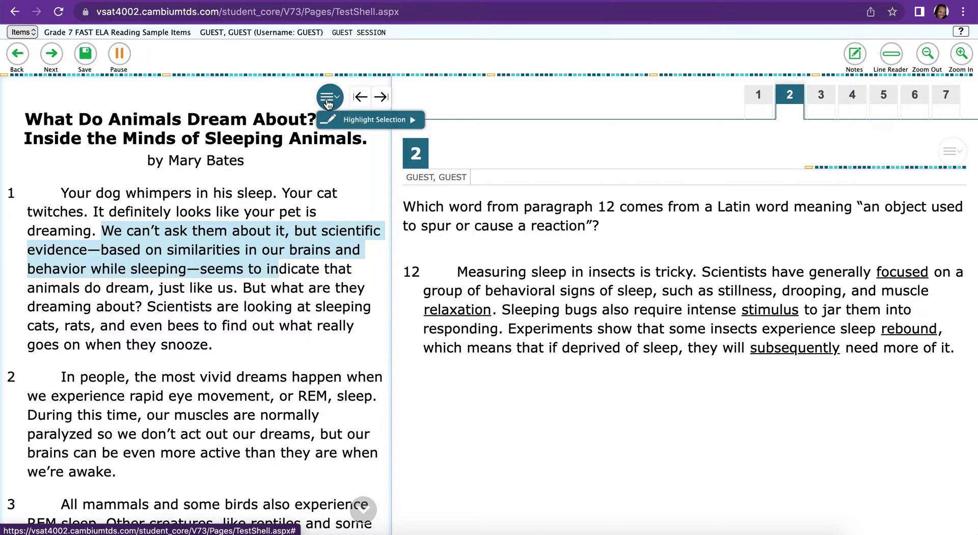
mouse_move(356, 118)
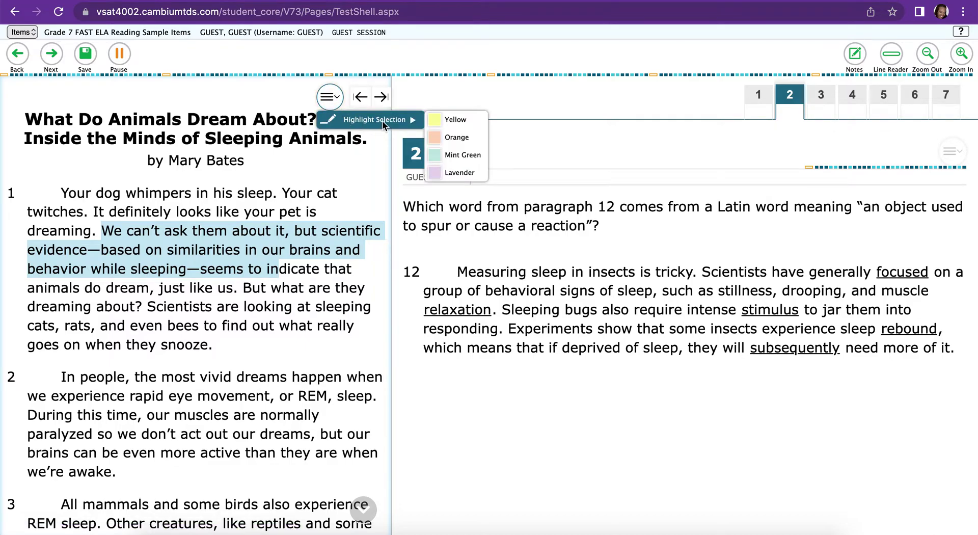
left_click(452, 138)
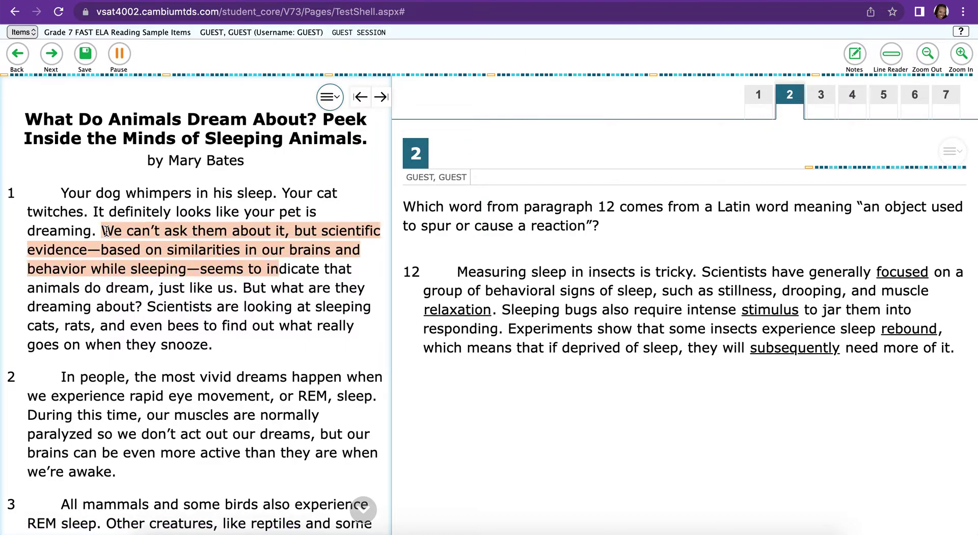
- Select the orange highlighted text in paragraph 1 and remove its highlight
left_click_drag(105, 231, 277, 275)
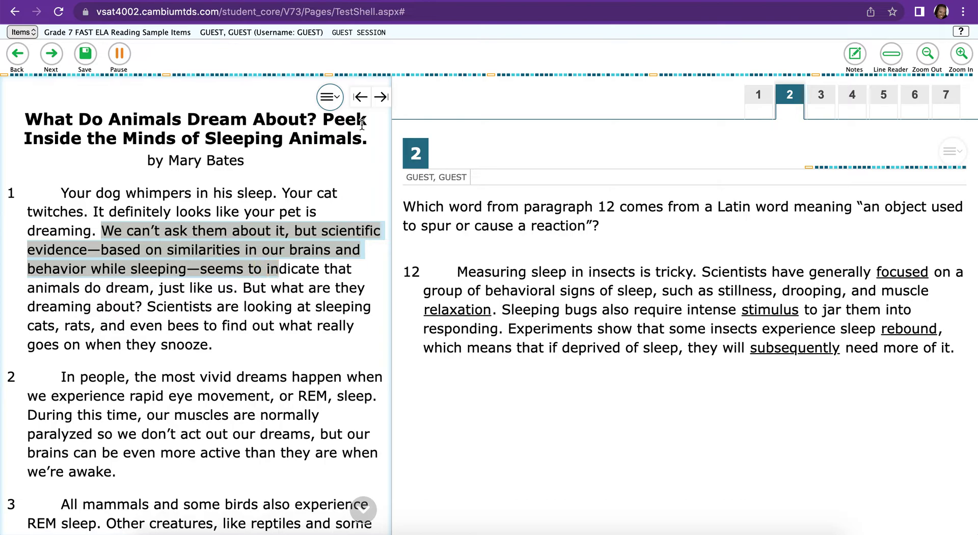
left_click(331, 97)
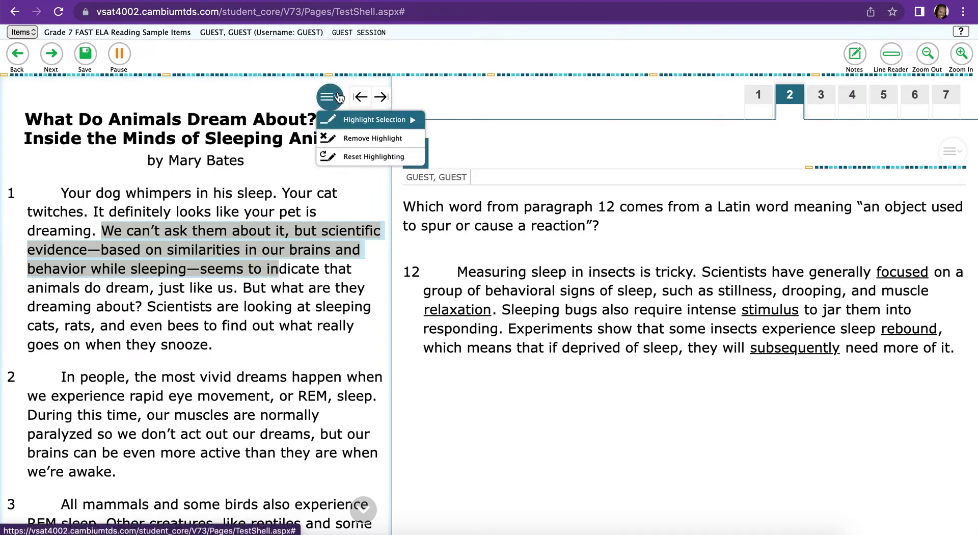
left_click(358, 137)
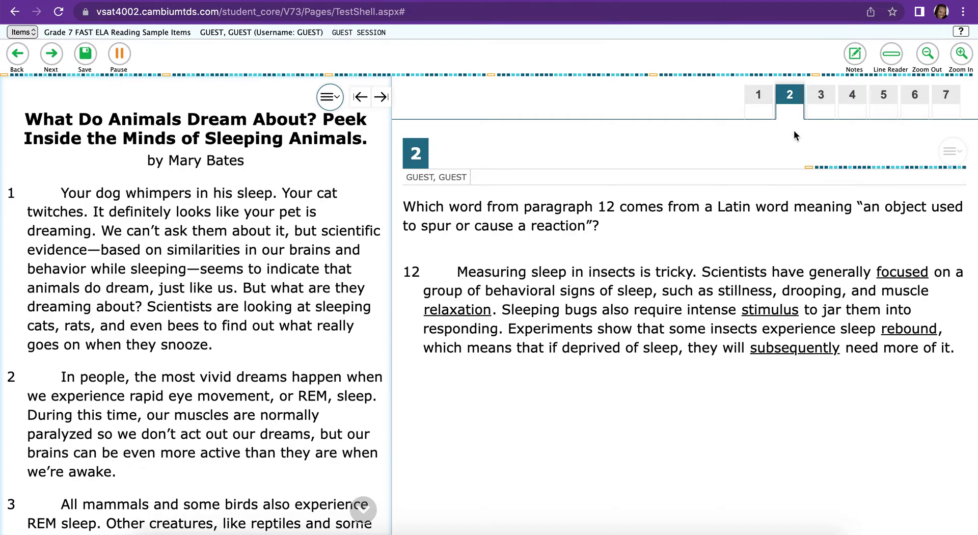
- Watch part of the tutorial for question 2 and close it
left_click(953, 155)
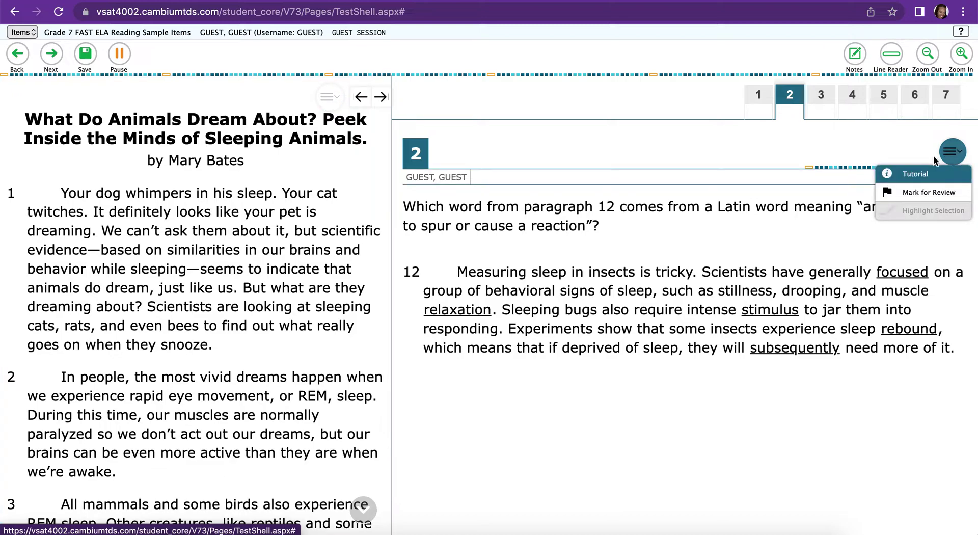
left_click(918, 175)
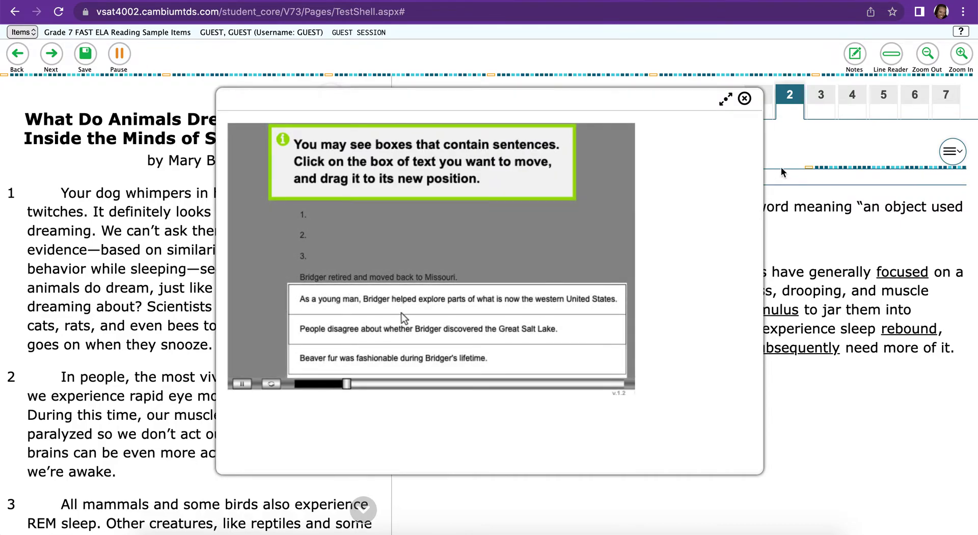
left_click(744, 98)
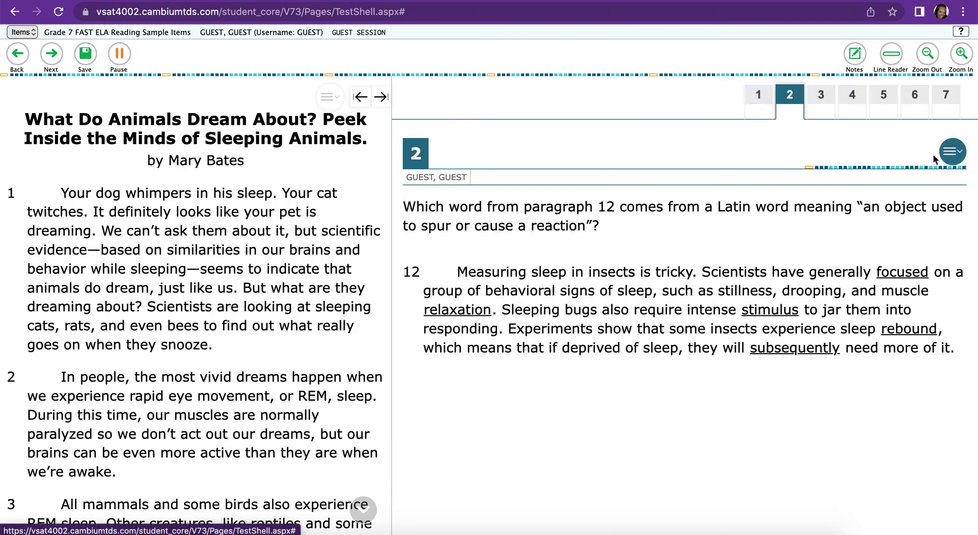
- Mark question 2 for review, check its flag in the item list, and view the option for unmarking it
left_click(950, 156)
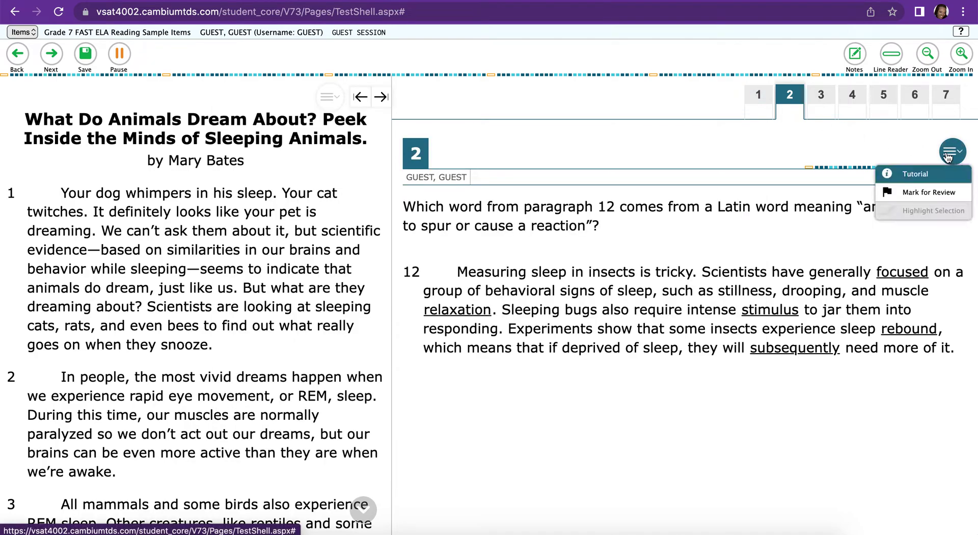
left_click(933, 192)
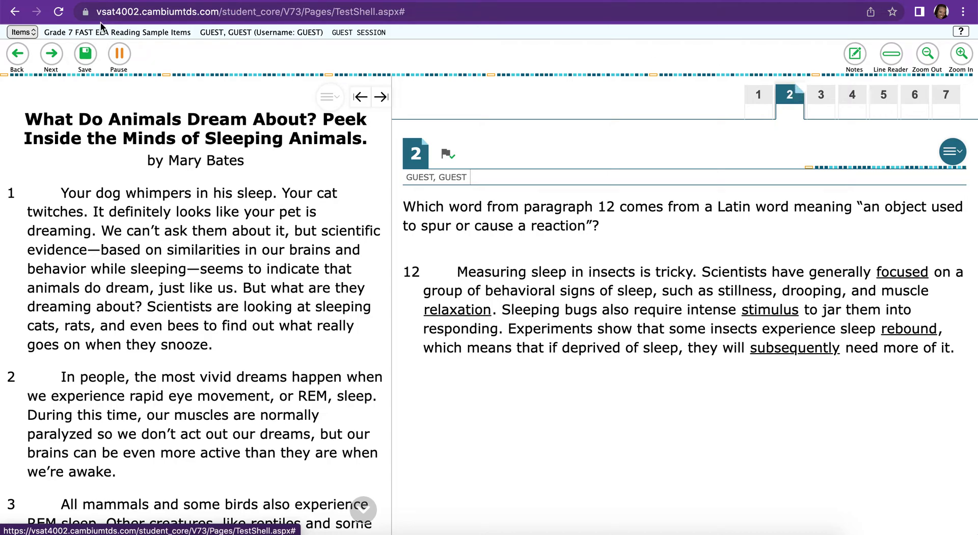
left_click(32, 36)
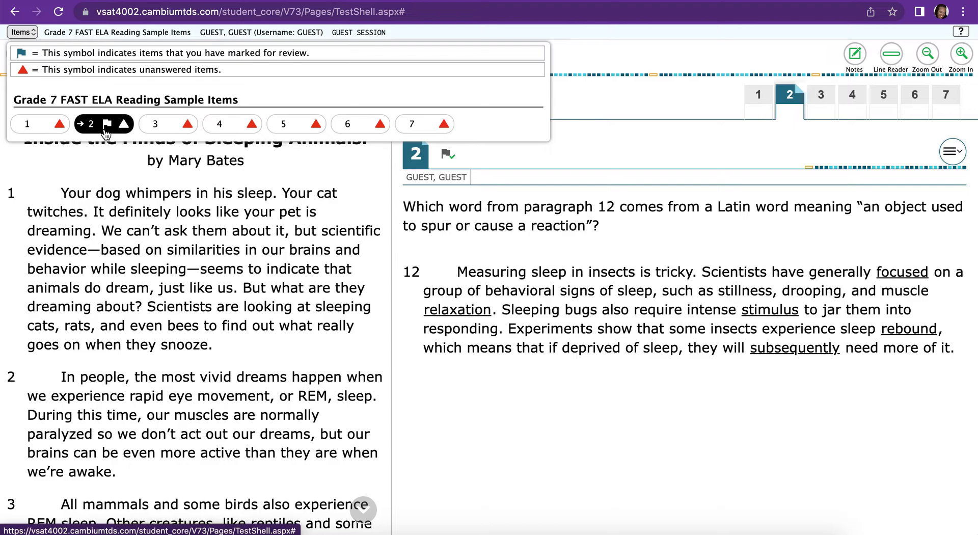
left_click(34, 34)
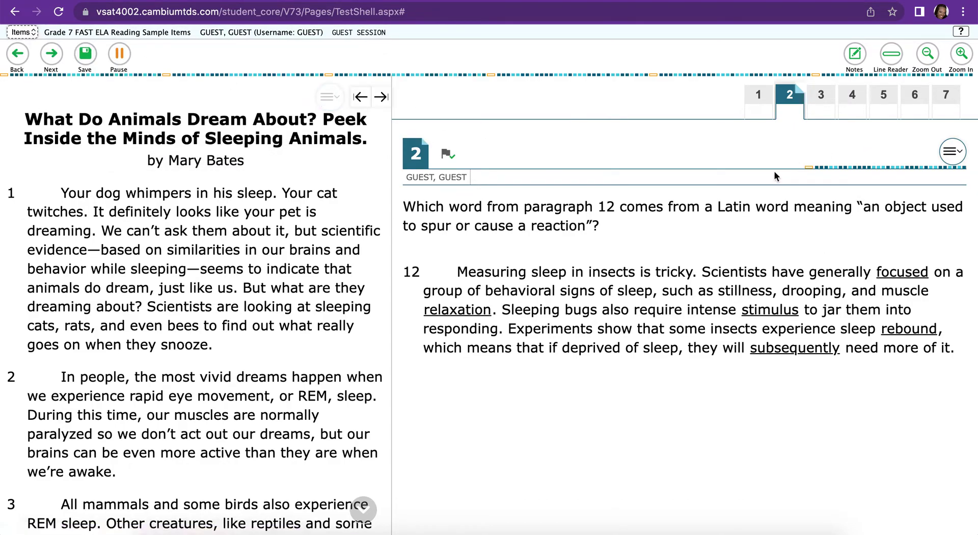
left_click(957, 153)
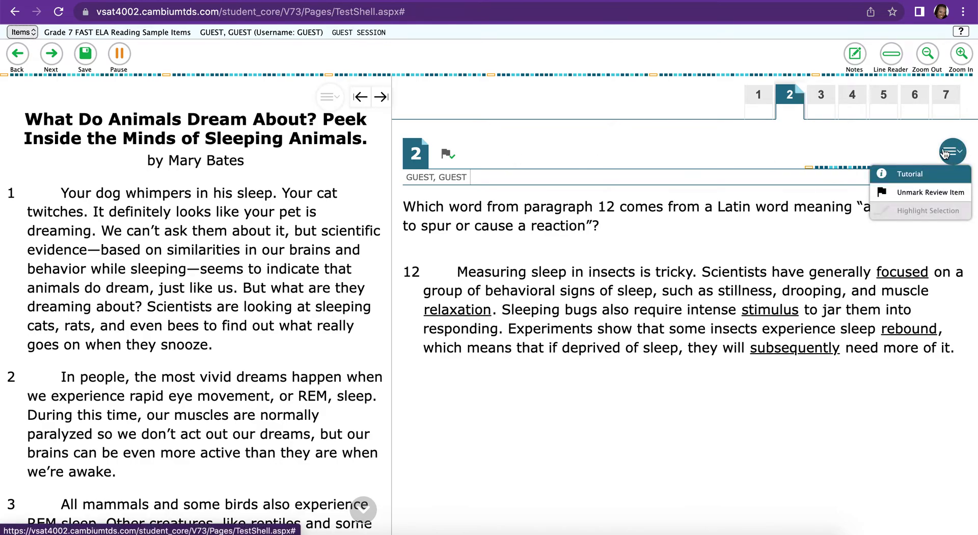
left_click(895, 135)
- On question 1, cross out answer A with Strikethrough, and also cross out and restore answers B and C
left_click(767, 104)
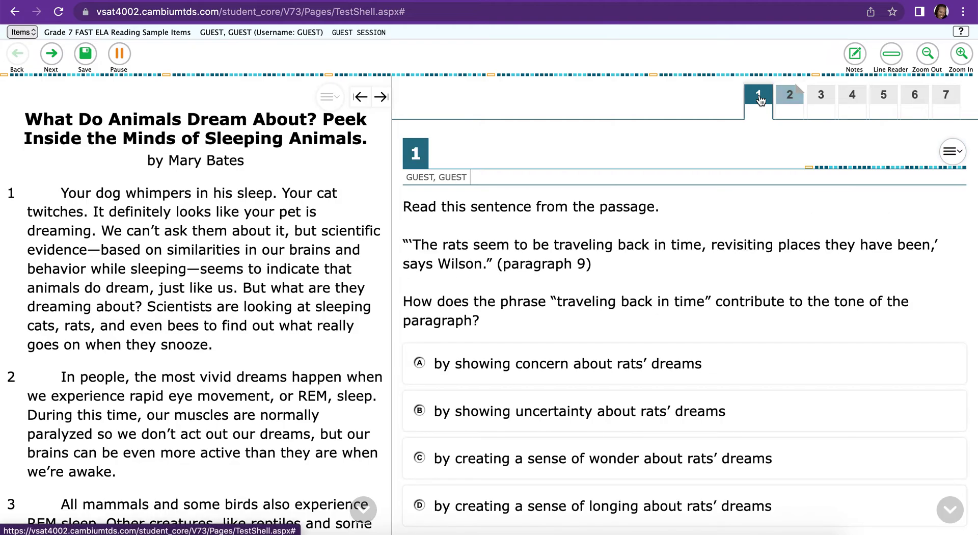
left_click(951, 152)
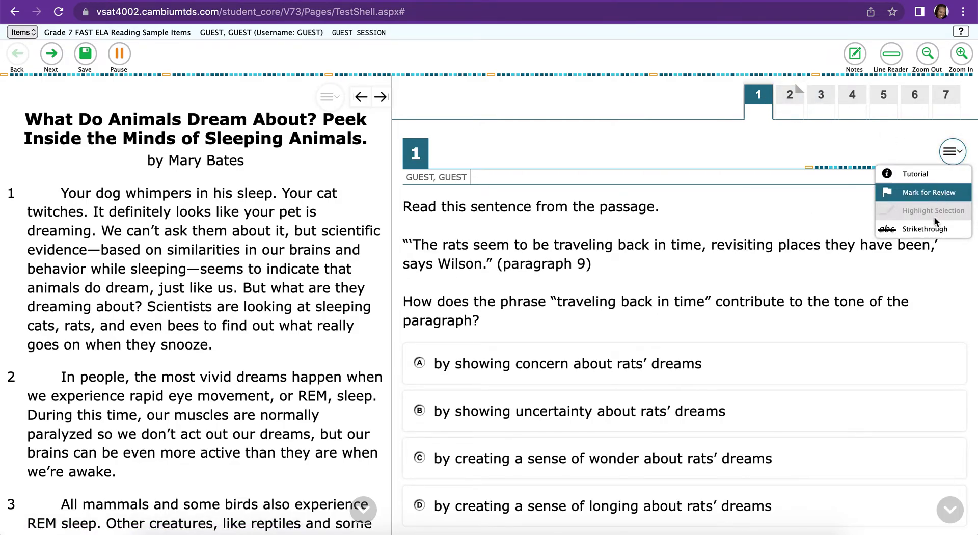
left_click(935, 230)
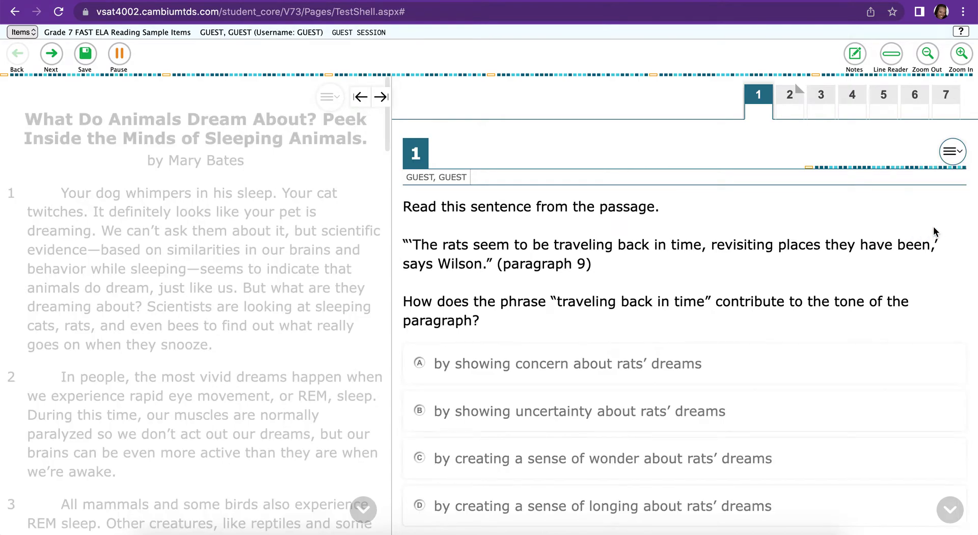
left_click(619, 377)
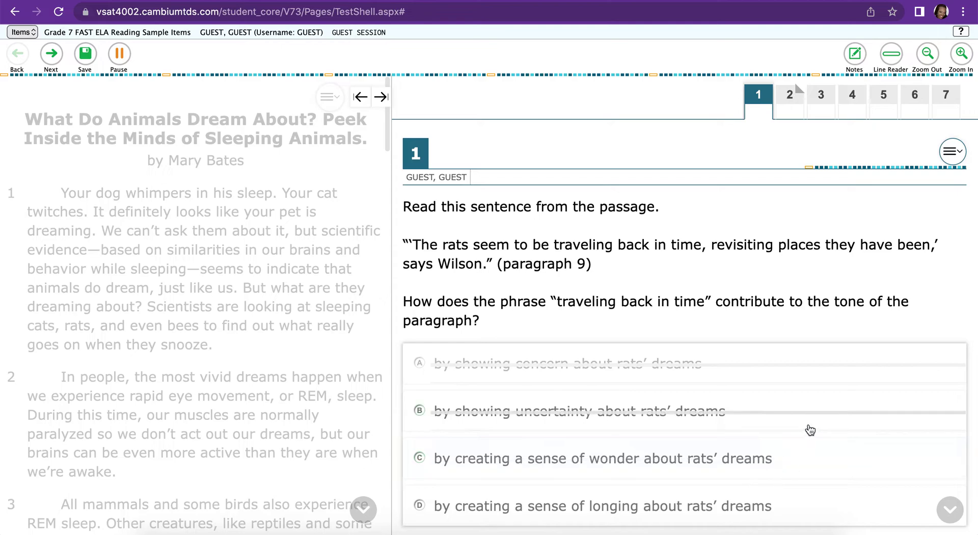
left_click(711, 466)
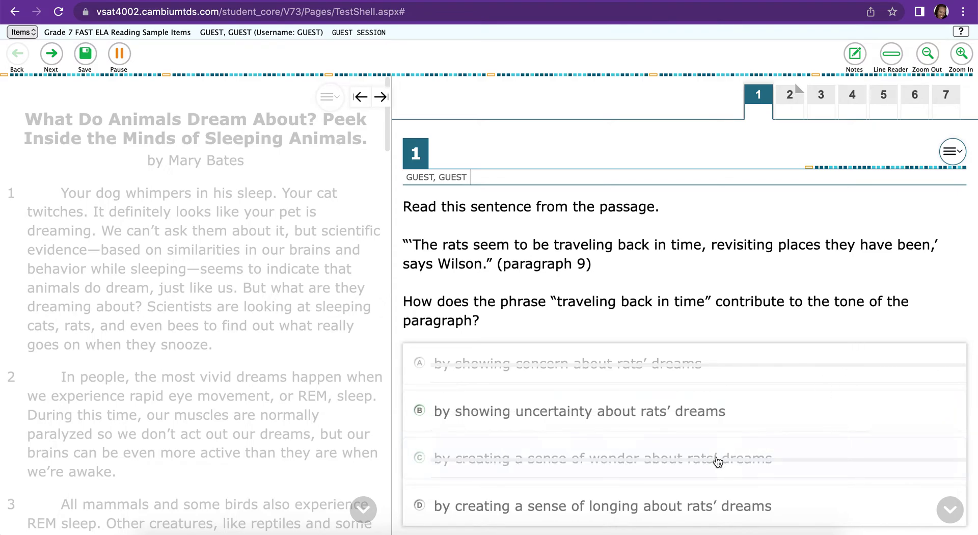
left_click(709, 461)
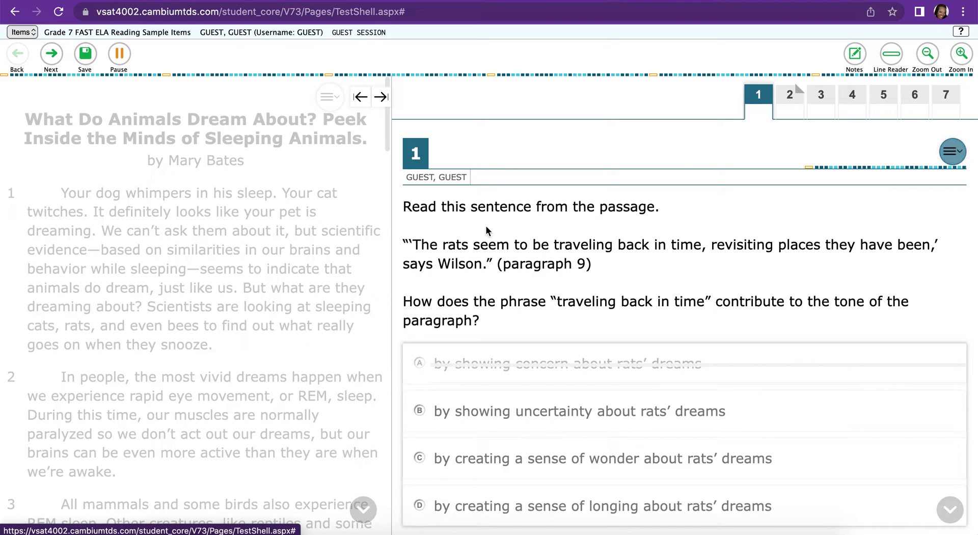
- Try to highlight "The rats seem to be traveling back in time" in question 1, leaving Strikethrough mode
left_click_drag(413, 243, 704, 250)
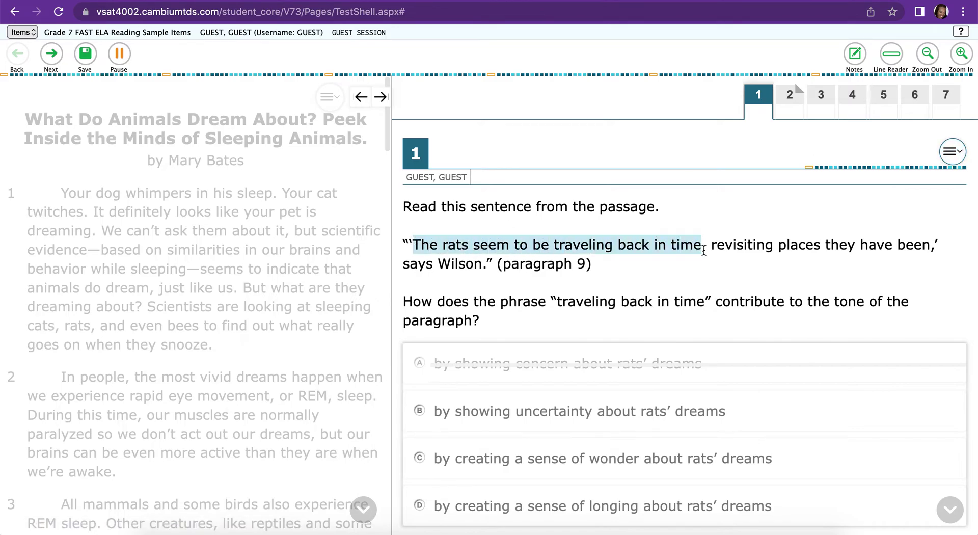
left_click(953, 153)
left_click(952, 153)
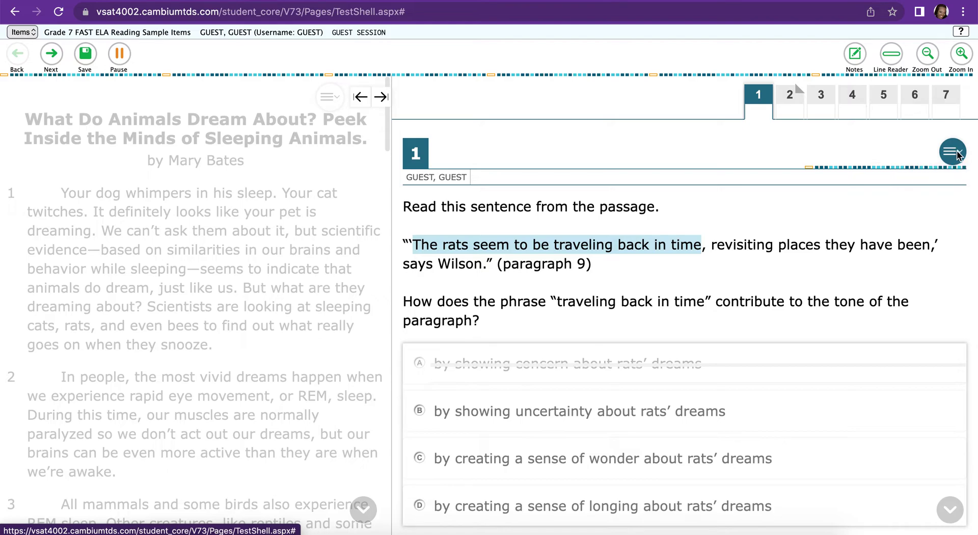
left_click(961, 155)
left_click(694, 250)
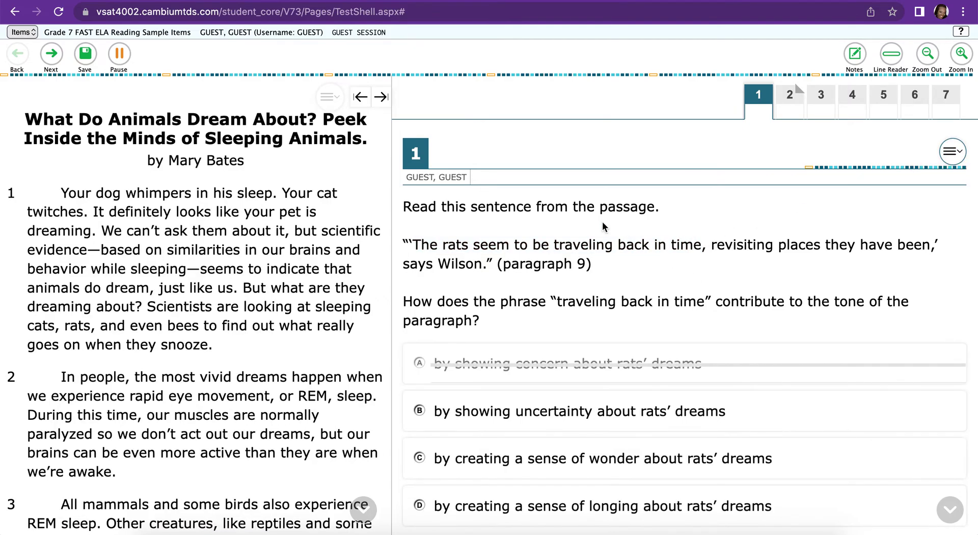
left_click(961, 155)
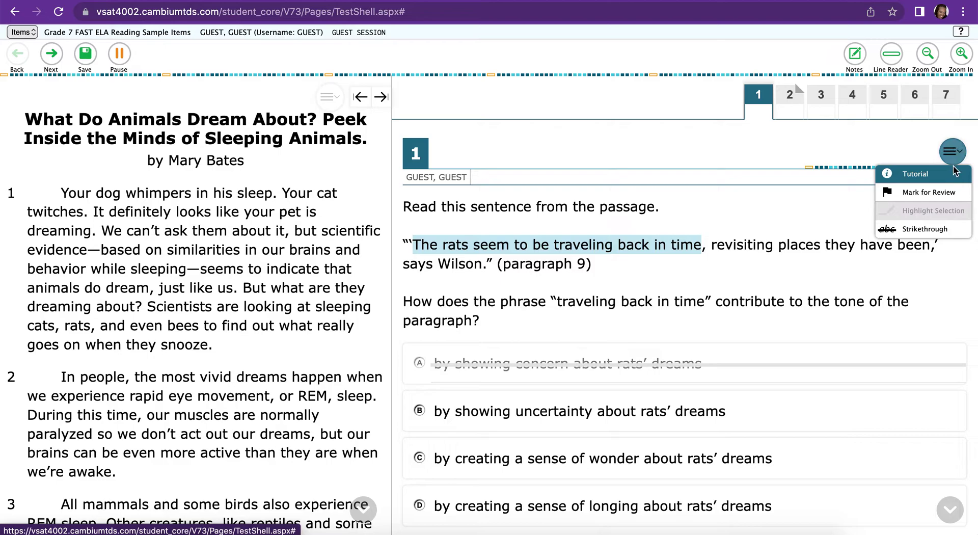
left_click(749, 215)
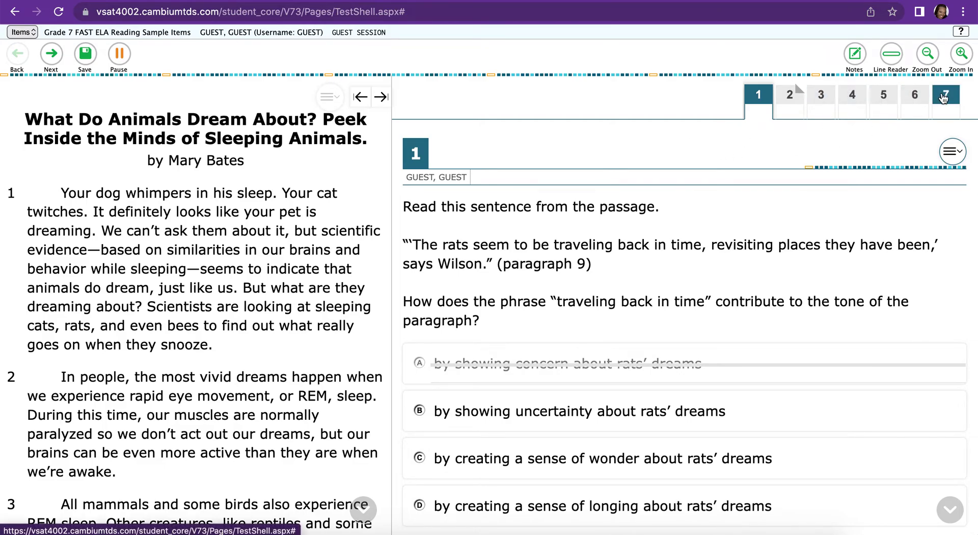
- Open question 7 and continue to the page with the Mornings passage without answering the remaining questions
left_click(944, 97)
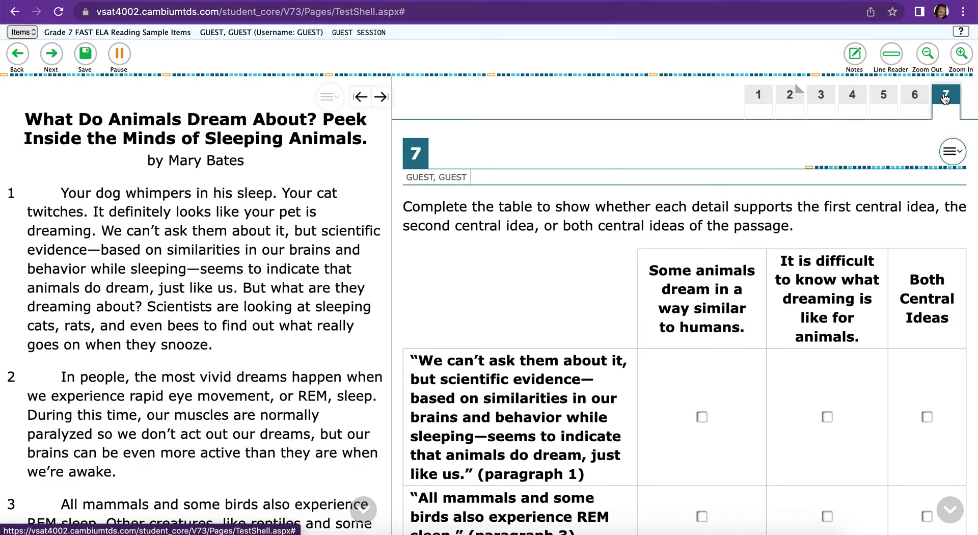
left_click(51, 57)
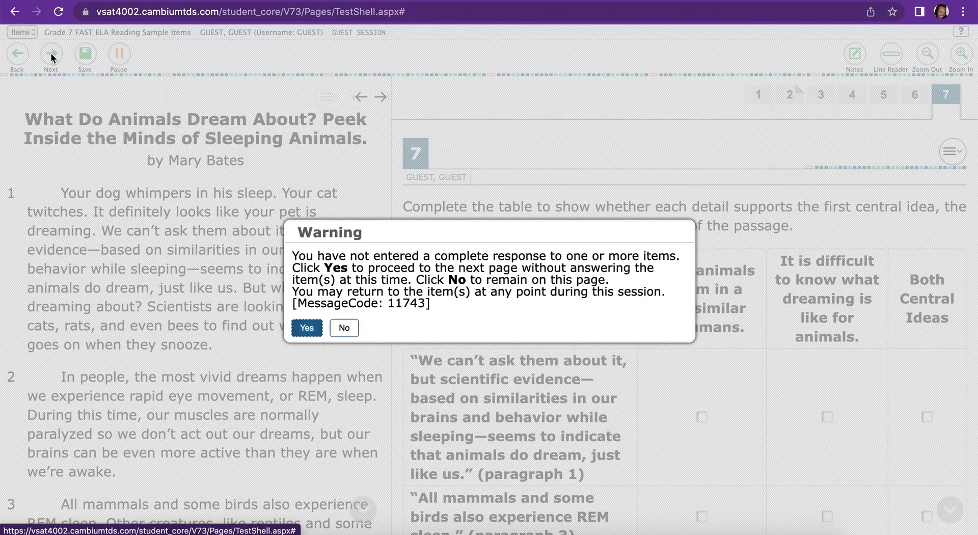
left_click(306, 328)
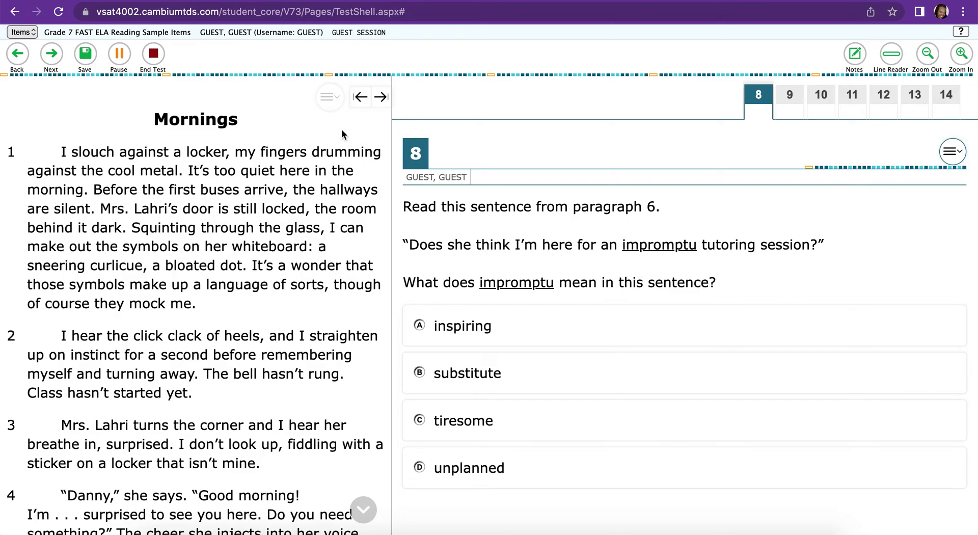
- Expand the Mornings passage and restore the split view, and do the same with the question 8 pane
left_click(380, 97)
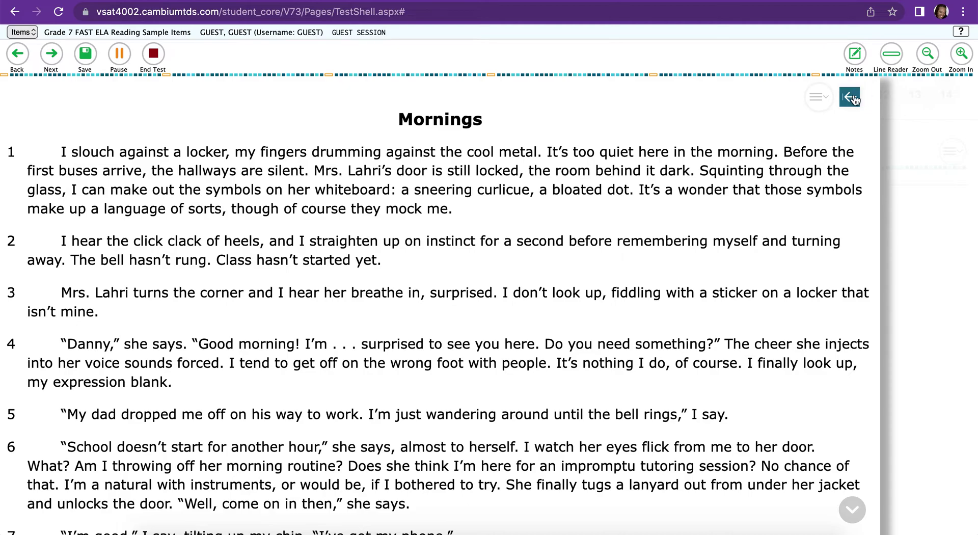
left_click(850, 98)
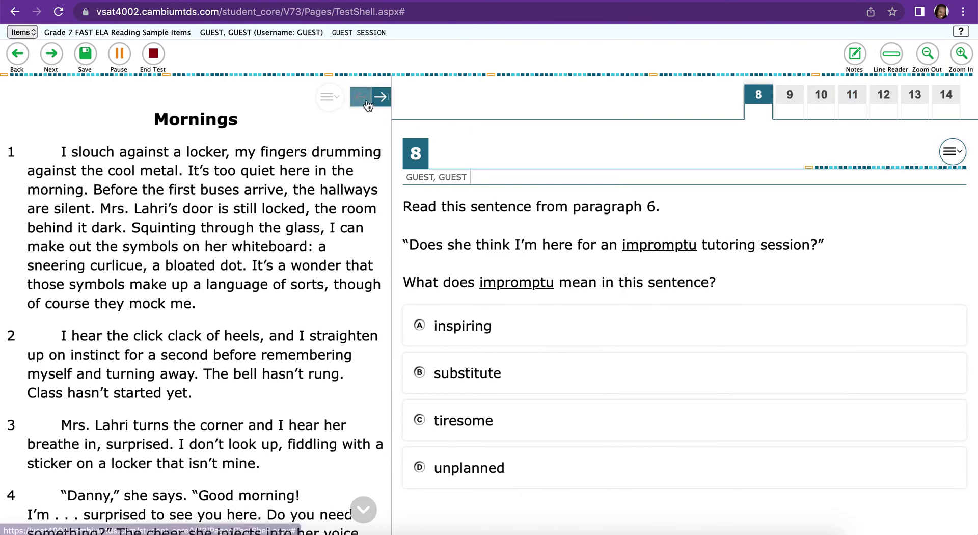
left_click(364, 100)
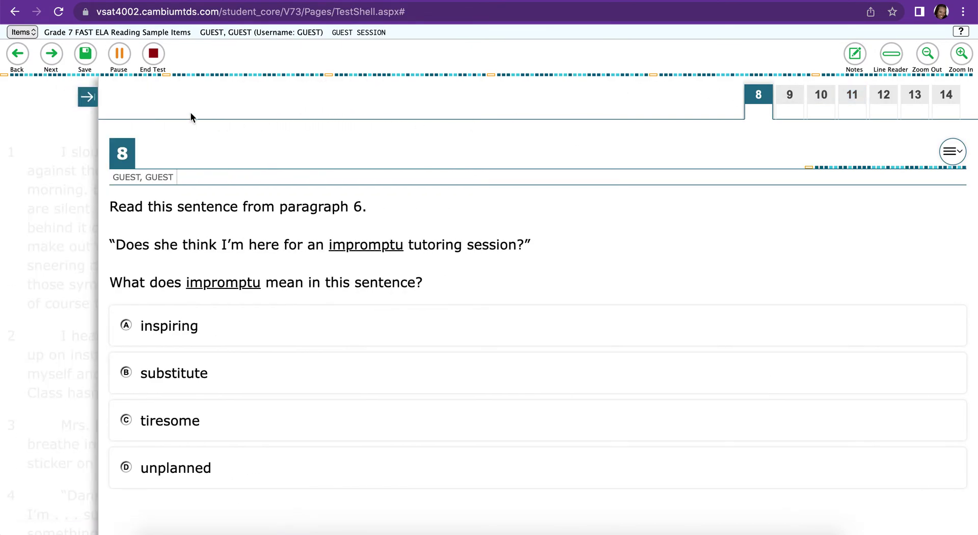
left_click(87, 98)
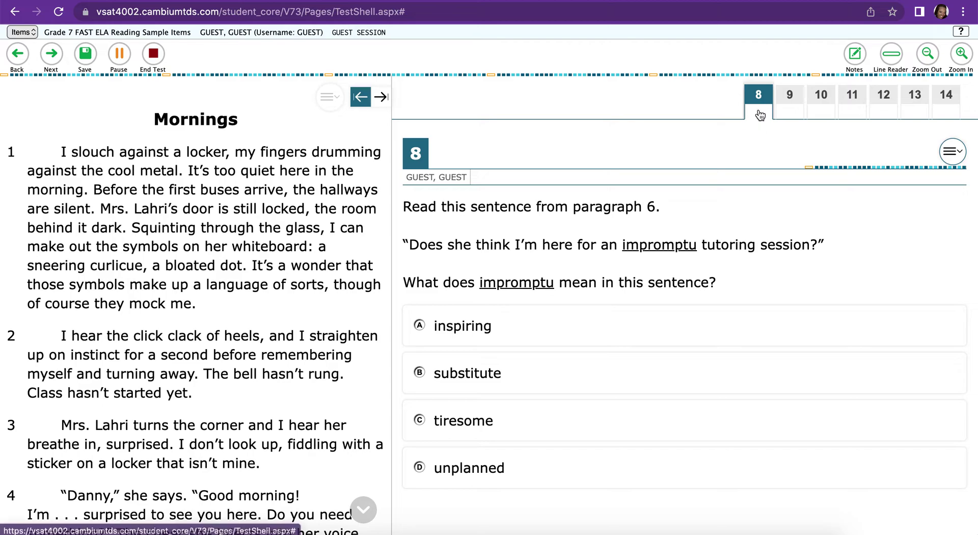
- Browse questions 9 to 13 and match question 13's paragraph 1 quote with "Music has the ability to transport the narrator from reality."
left_click(791, 100)
left_click(821, 101)
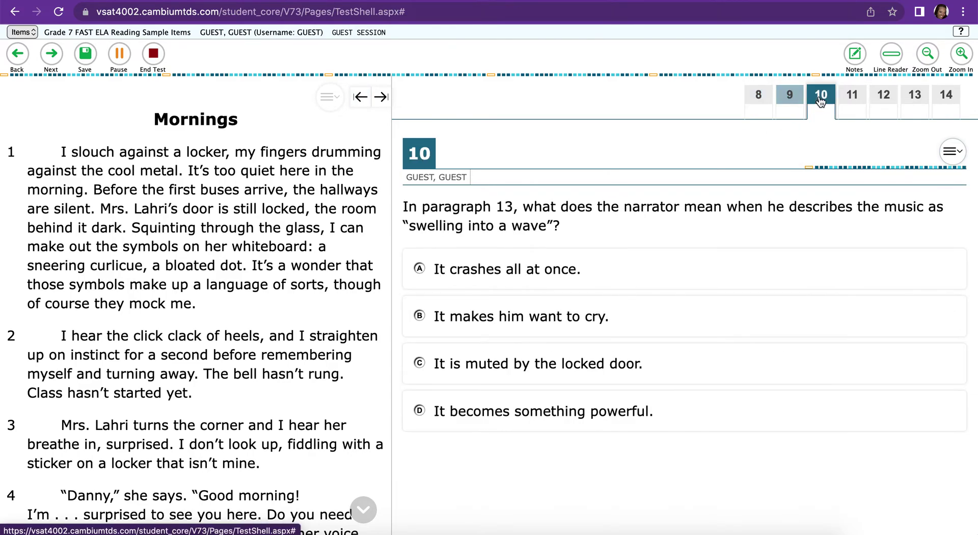
left_click(852, 99)
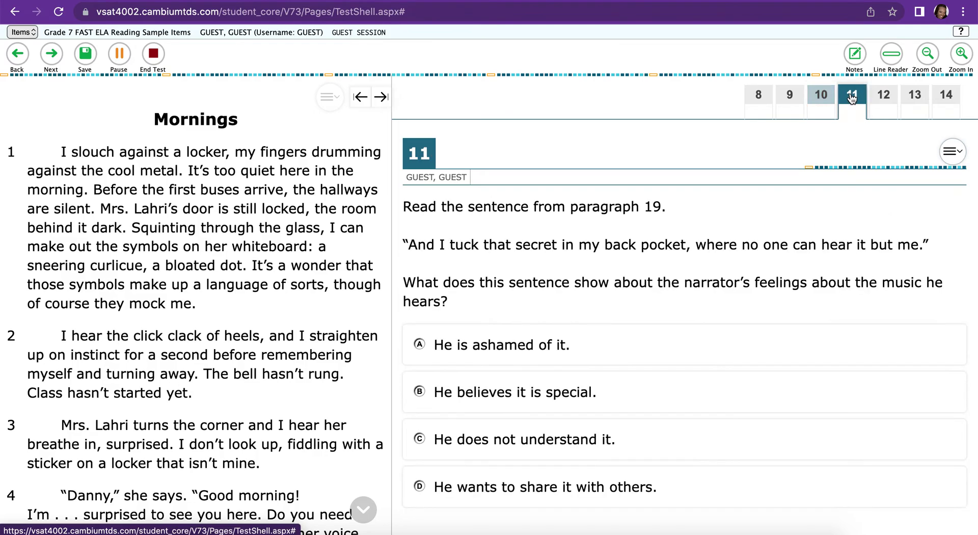
left_click(886, 97)
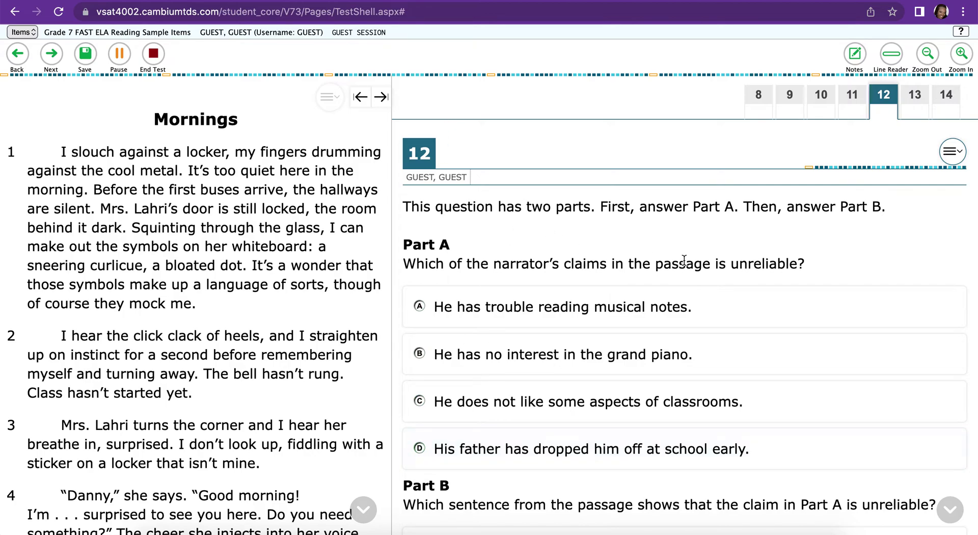
left_click(907, 101)
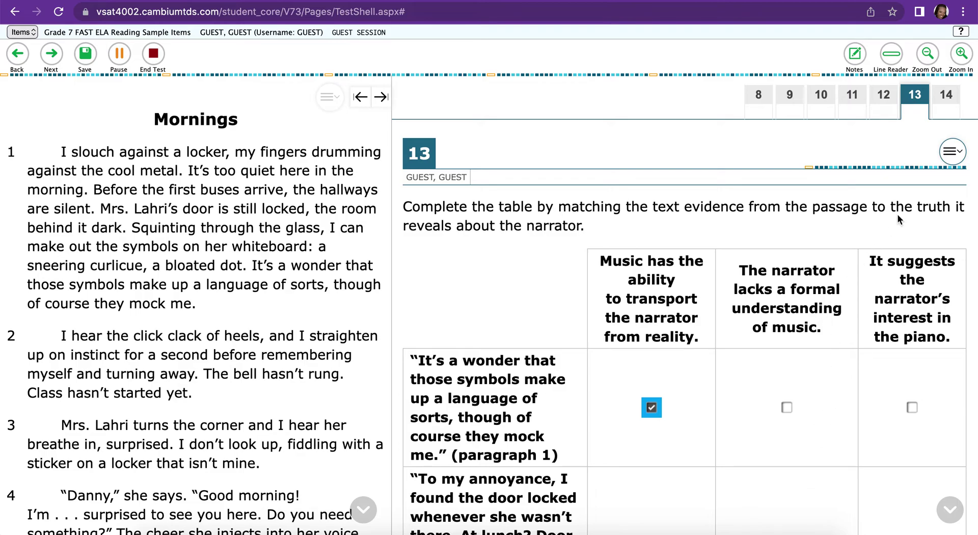
- Answer question 14 with "Music can create powerful moments." and "One good teacher can change a child's life."
left_click(947, 97)
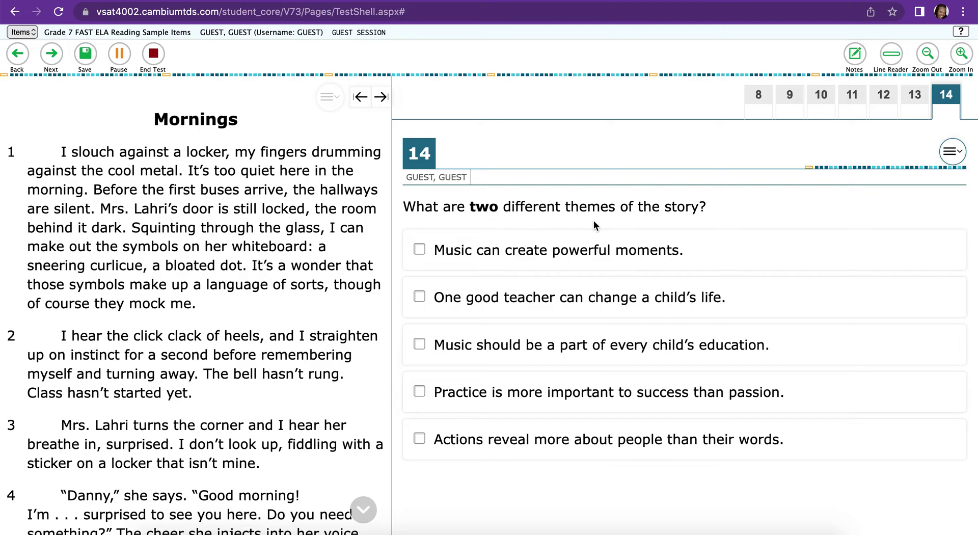
left_click(424, 247)
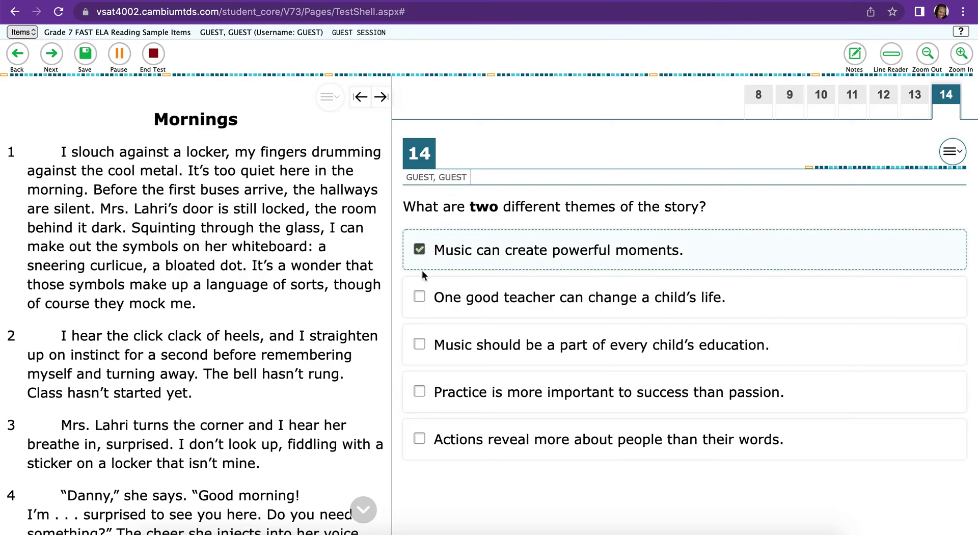
left_click(421, 297)
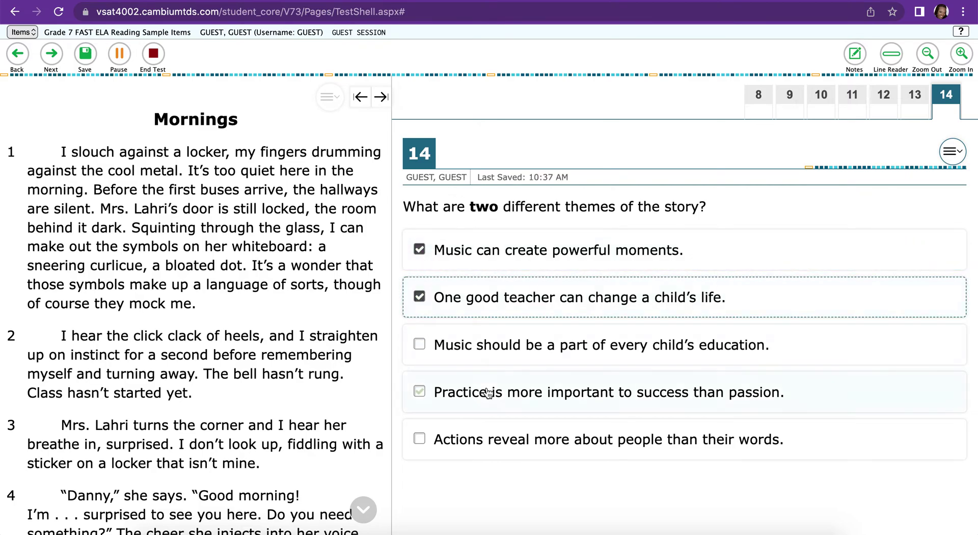
- Return to question 7, matching its first quote with "Some animals dream in a way similar to humans" and its second with the "It is difficult to know" column
left_click(756, 102)
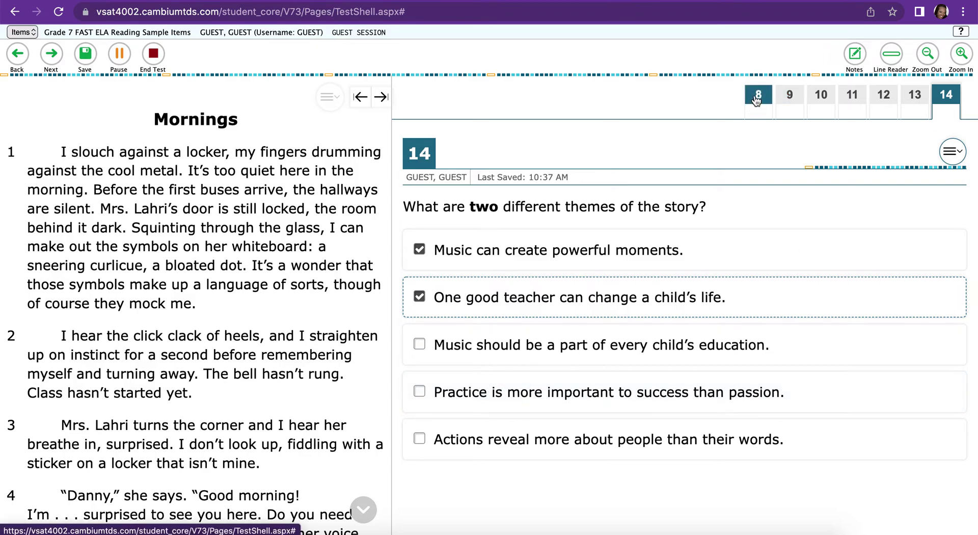
left_click(15, 56)
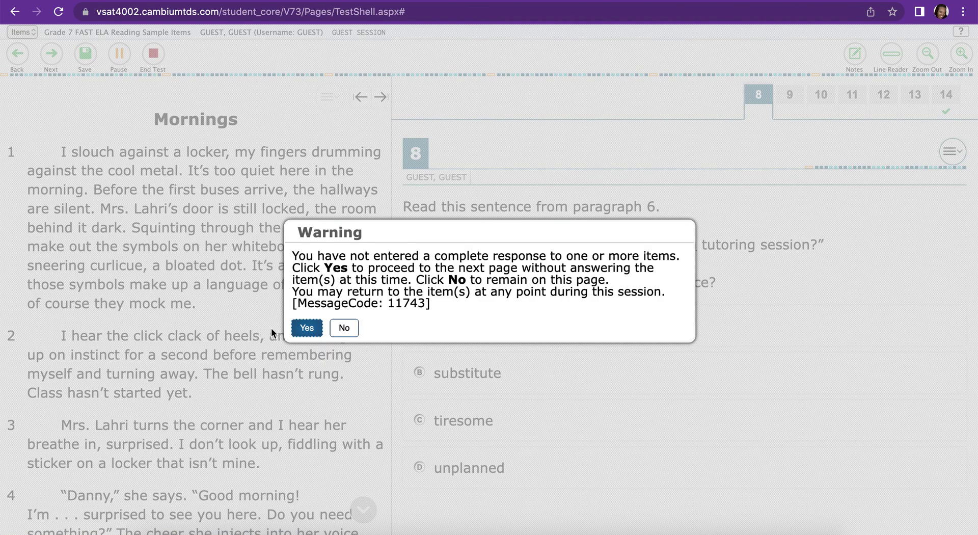
left_click(300, 331)
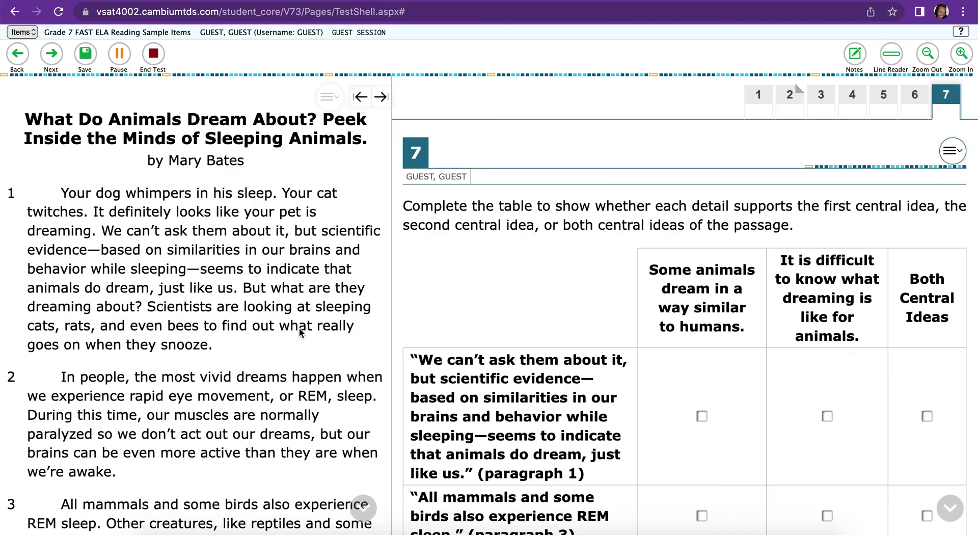
left_click(706, 416)
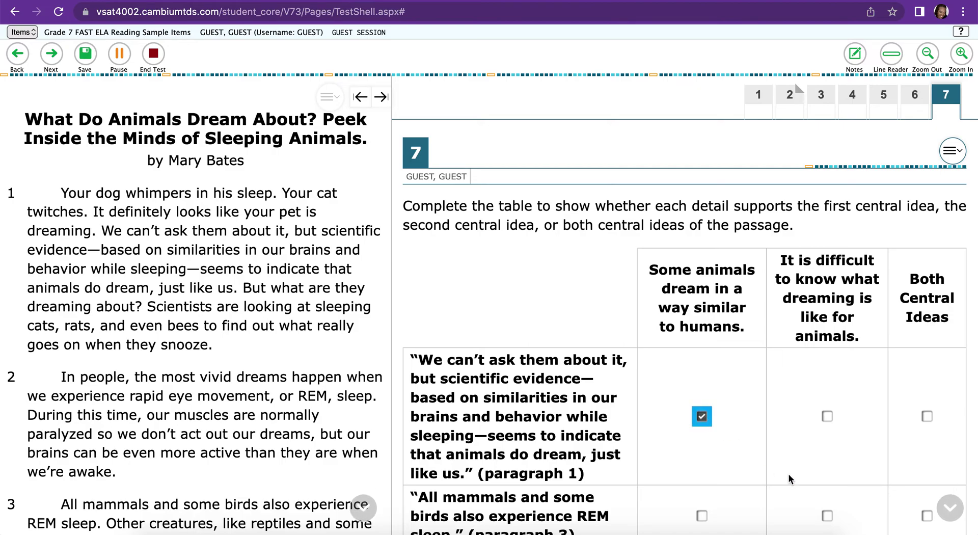
left_click(827, 515)
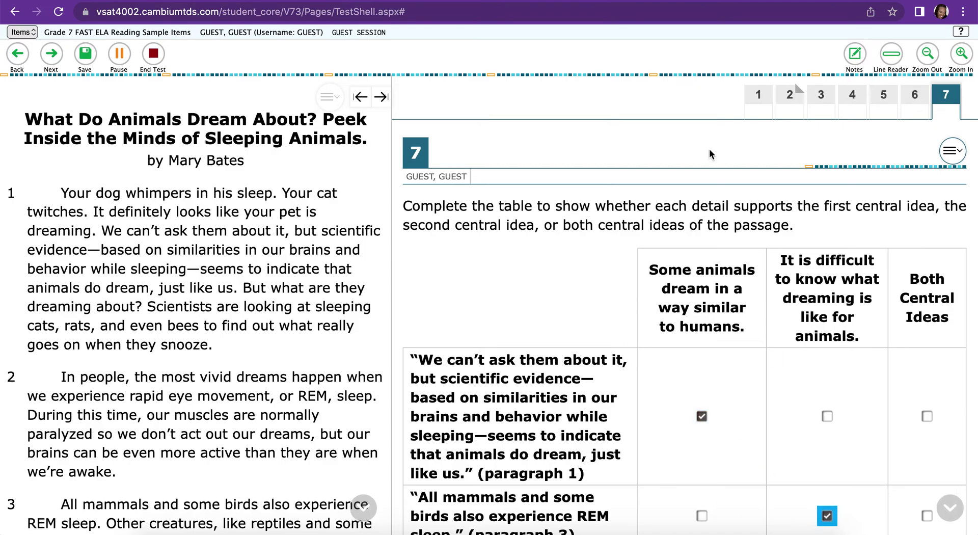
- Try "focused" and "stimulus" as answers in question 2's paragraph 12, and finish with "relaxation" selected
left_click(759, 95)
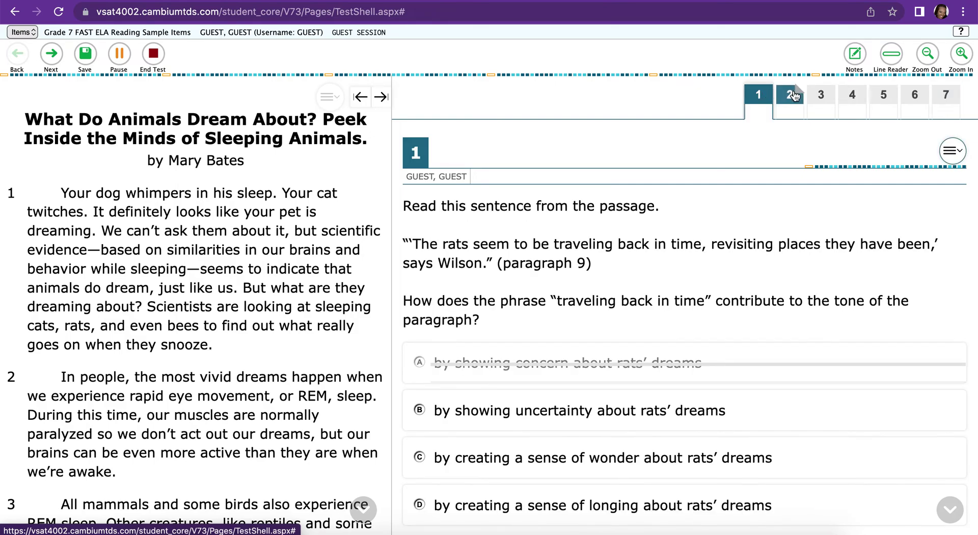
left_click(793, 96)
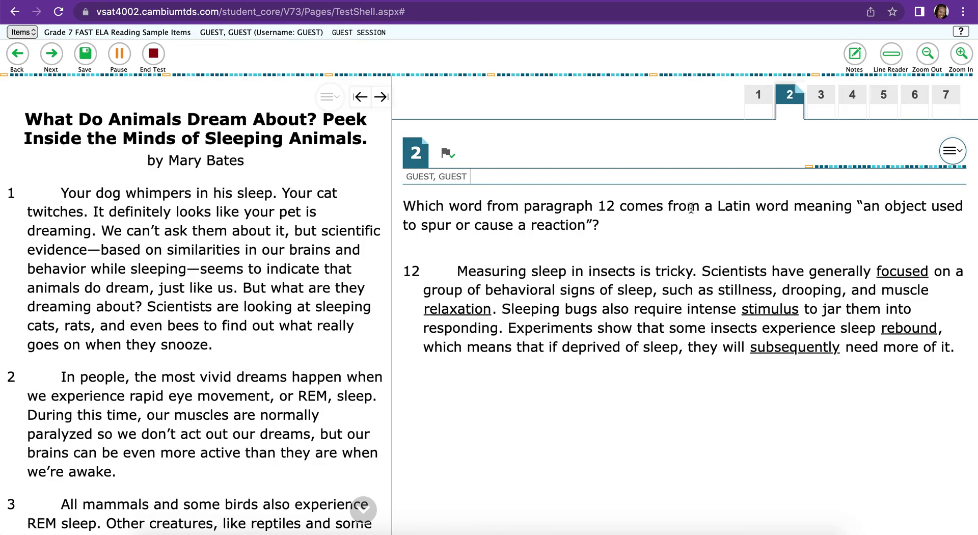
left_click(904, 274)
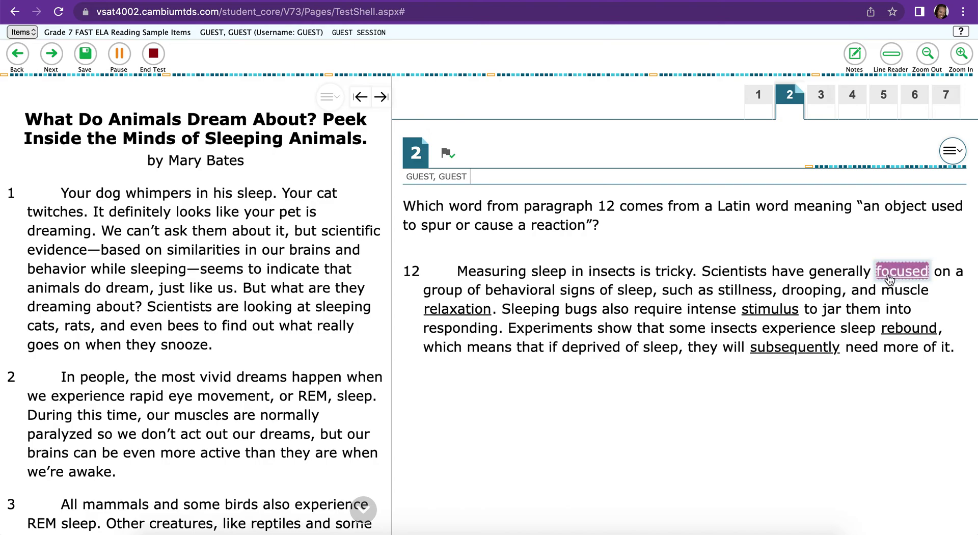
left_click(770, 309)
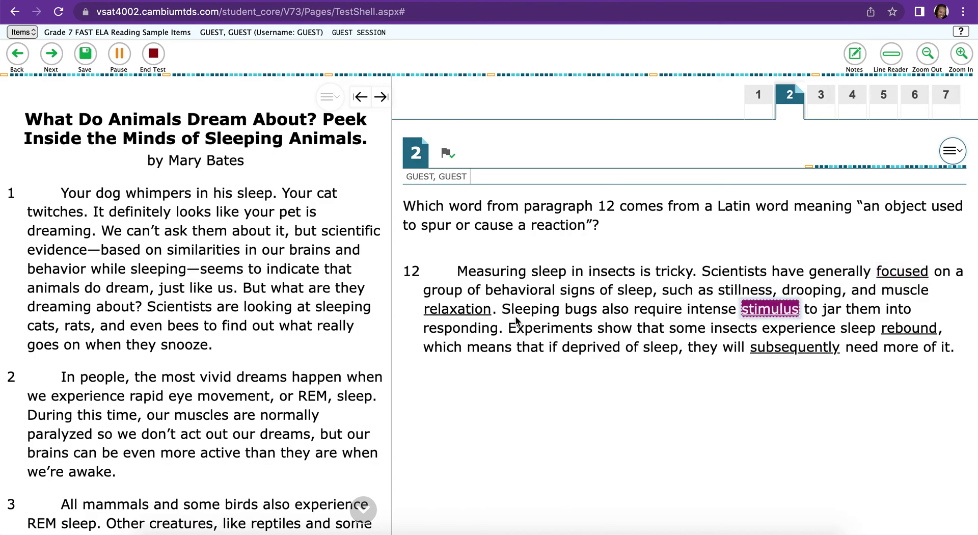
left_click(458, 309)
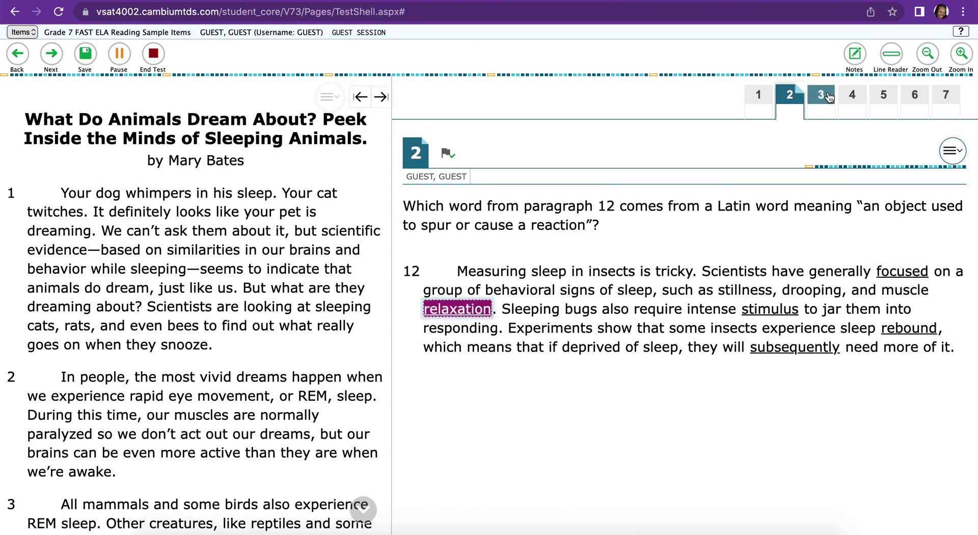
- Answer question 3 with the statements that Klein is calling for further studies and is using his research to make an educated guess
left_click(825, 97)
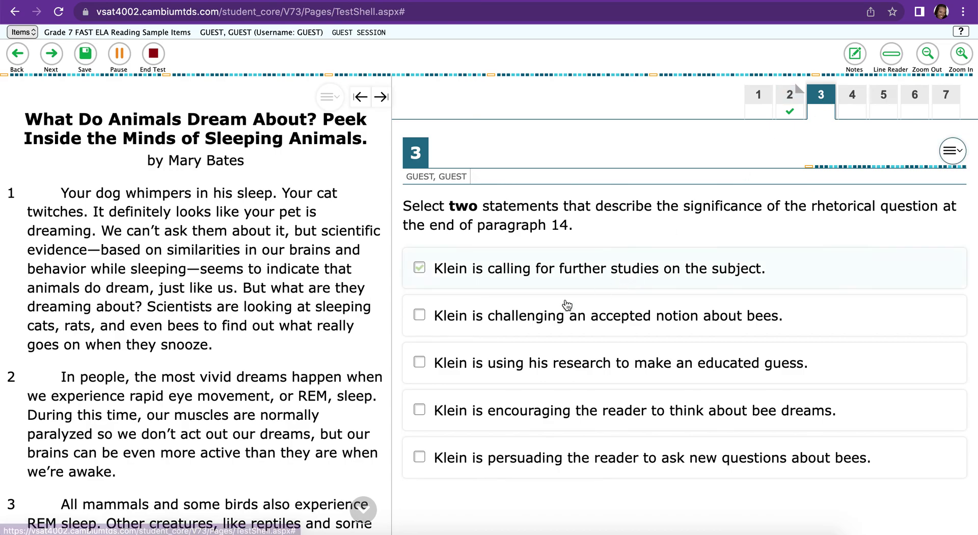
left_click(565, 310)
left_click(419, 268)
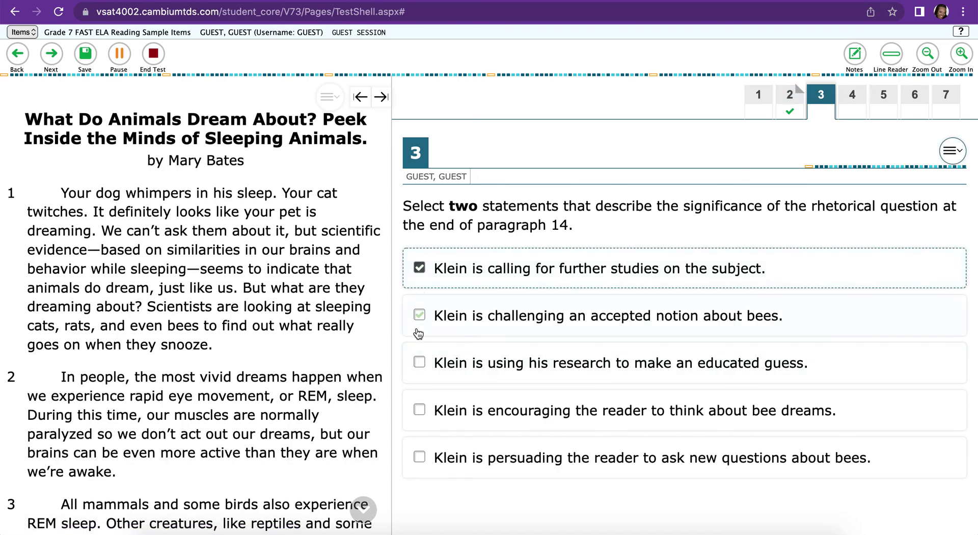
left_click(419, 362)
- Look through questions 4, 5 and 6 of the animal dreams passage
left_click(852, 99)
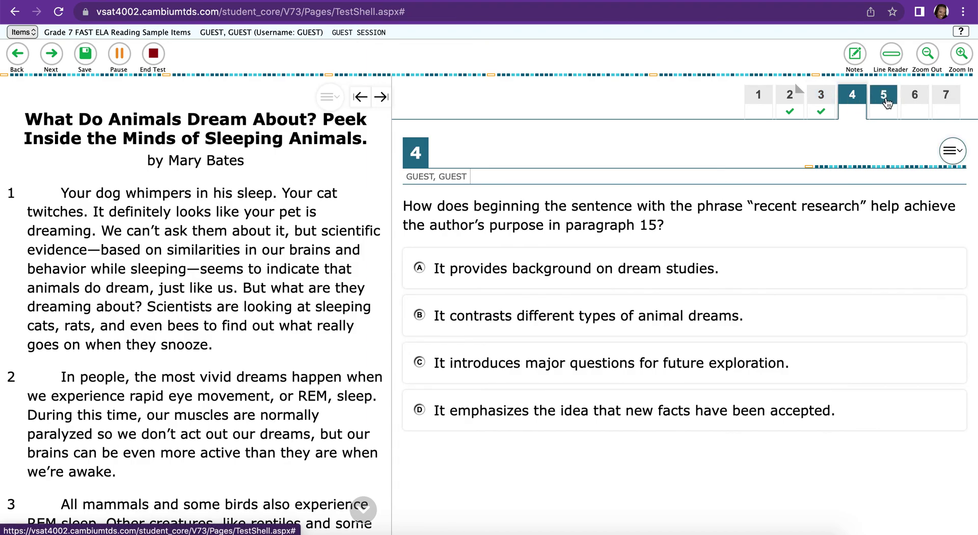
left_click(886, 104)
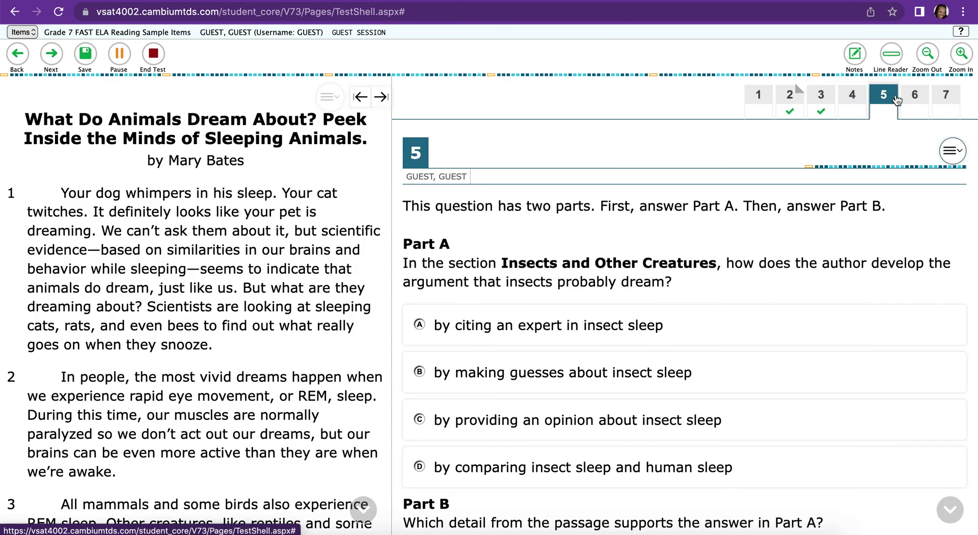
left_click(921, 98)
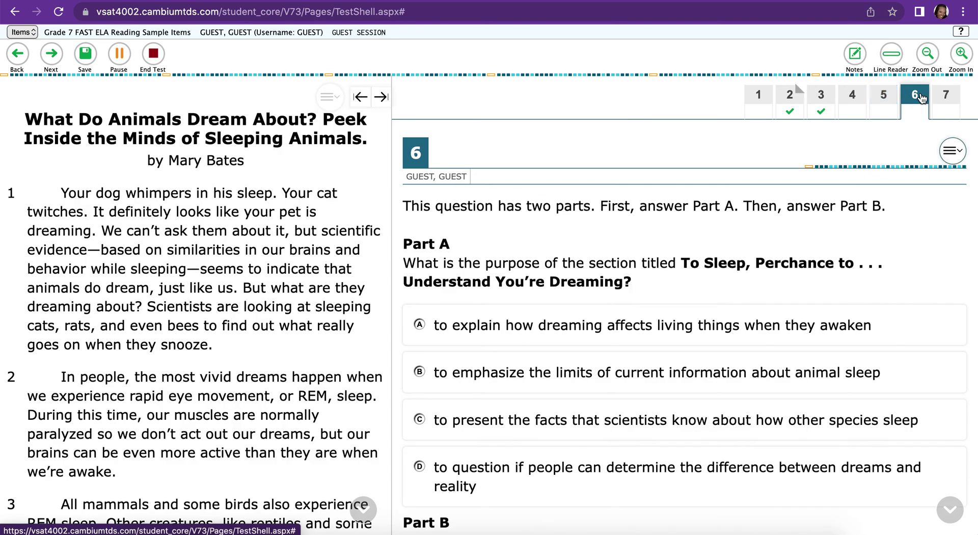